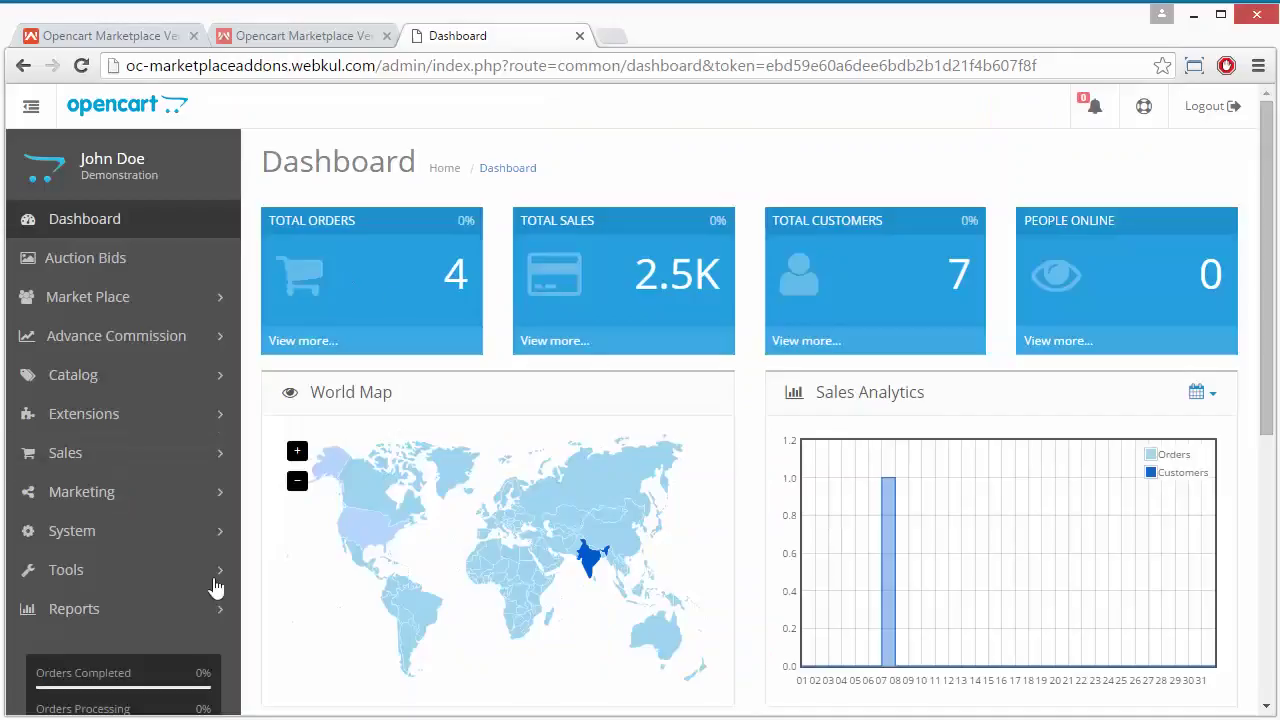
Open Extensions > Modules and scroll down to the Vendor Registration module
left_click(132, 428)
left_click(130, 532)
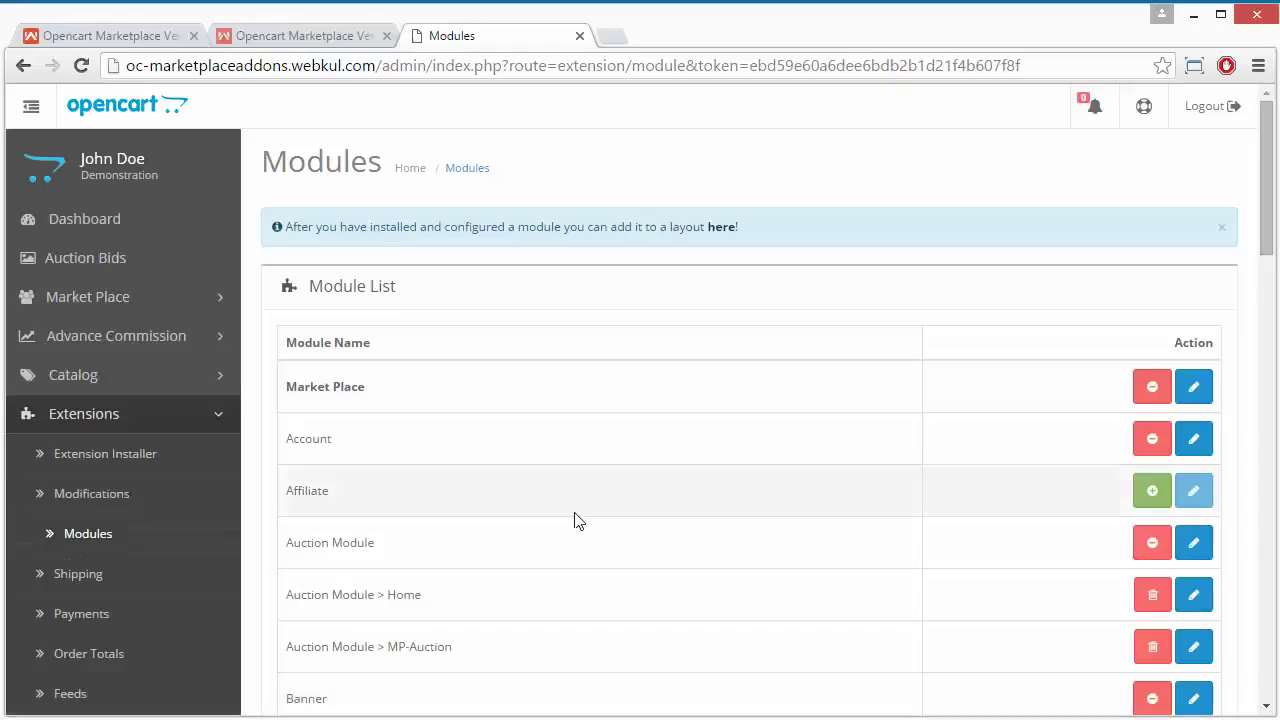
scroll(643, 565, "down", 3)
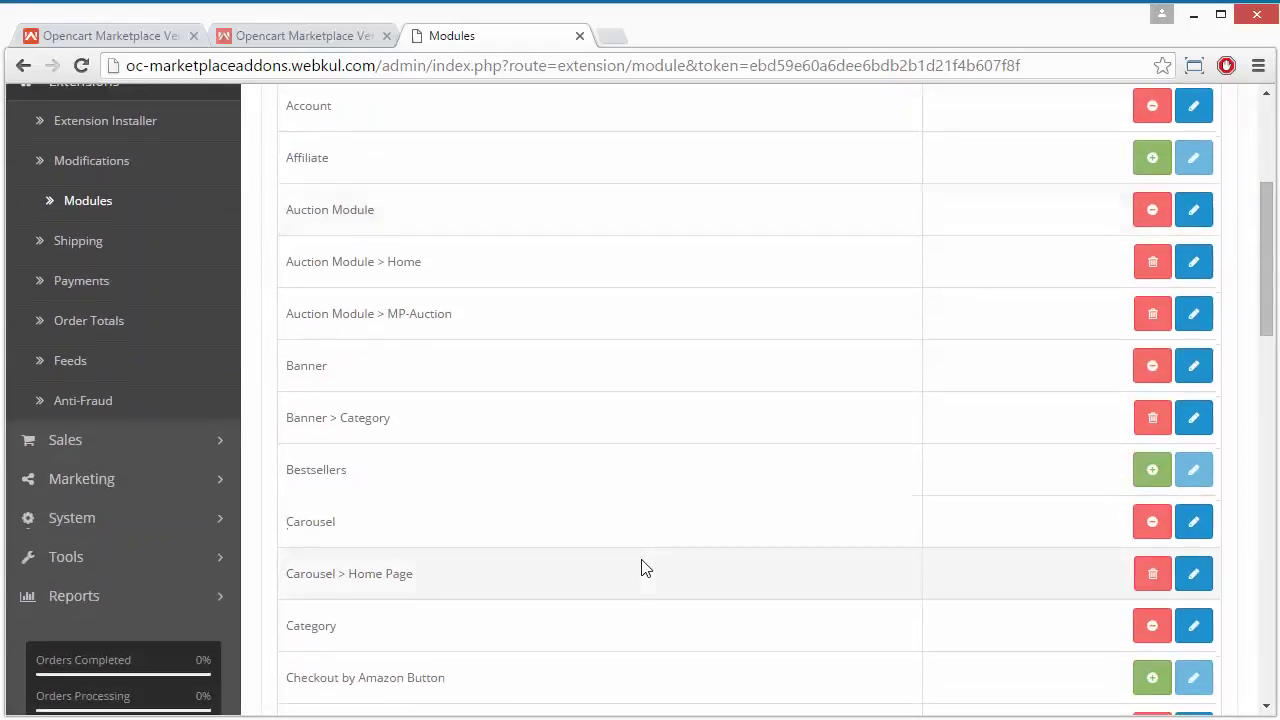
scroll(643, 567, "down", 6)
scroll(643, 567, "down", 3)
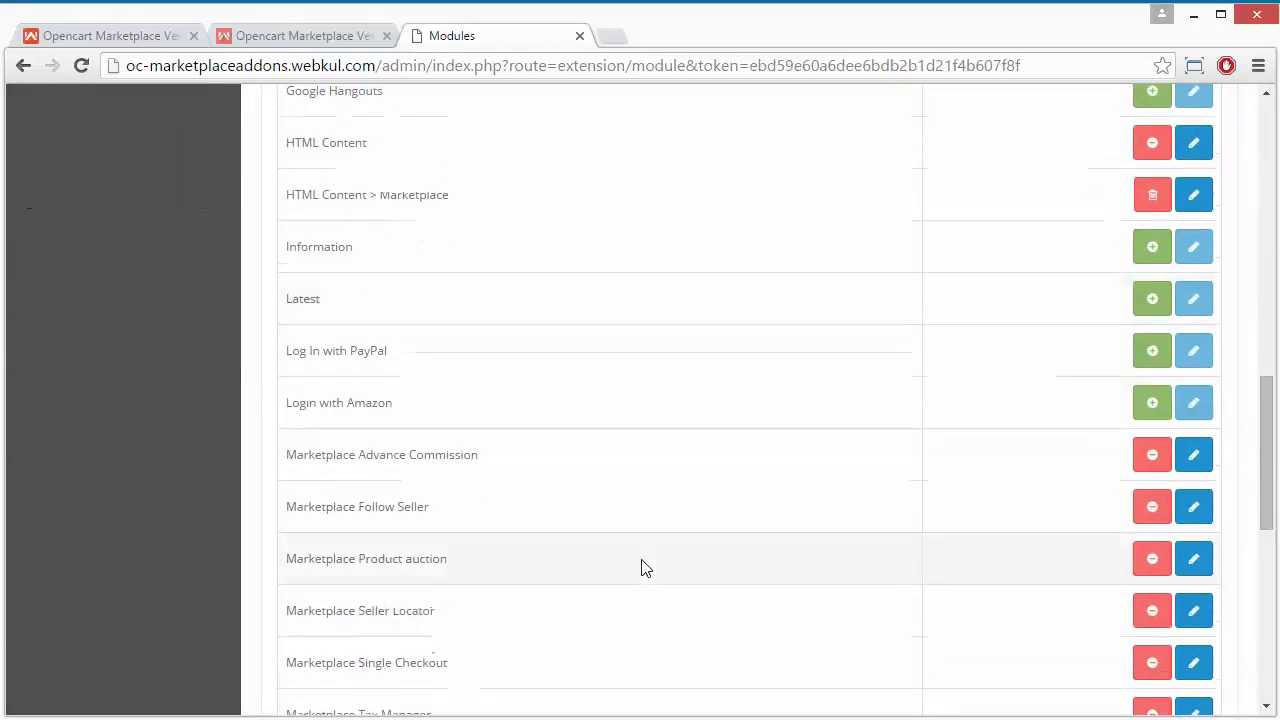
scroll(643, 567, "down", 3)
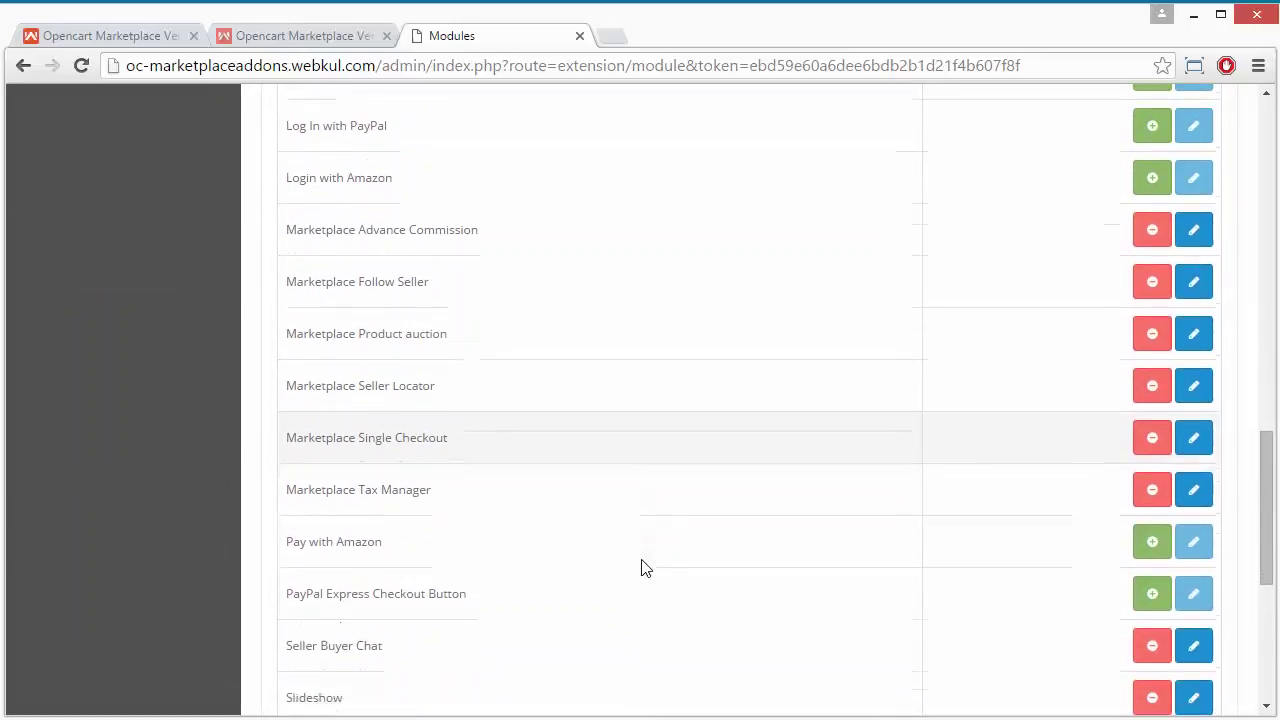
scroll(643, 567, "down", 3)
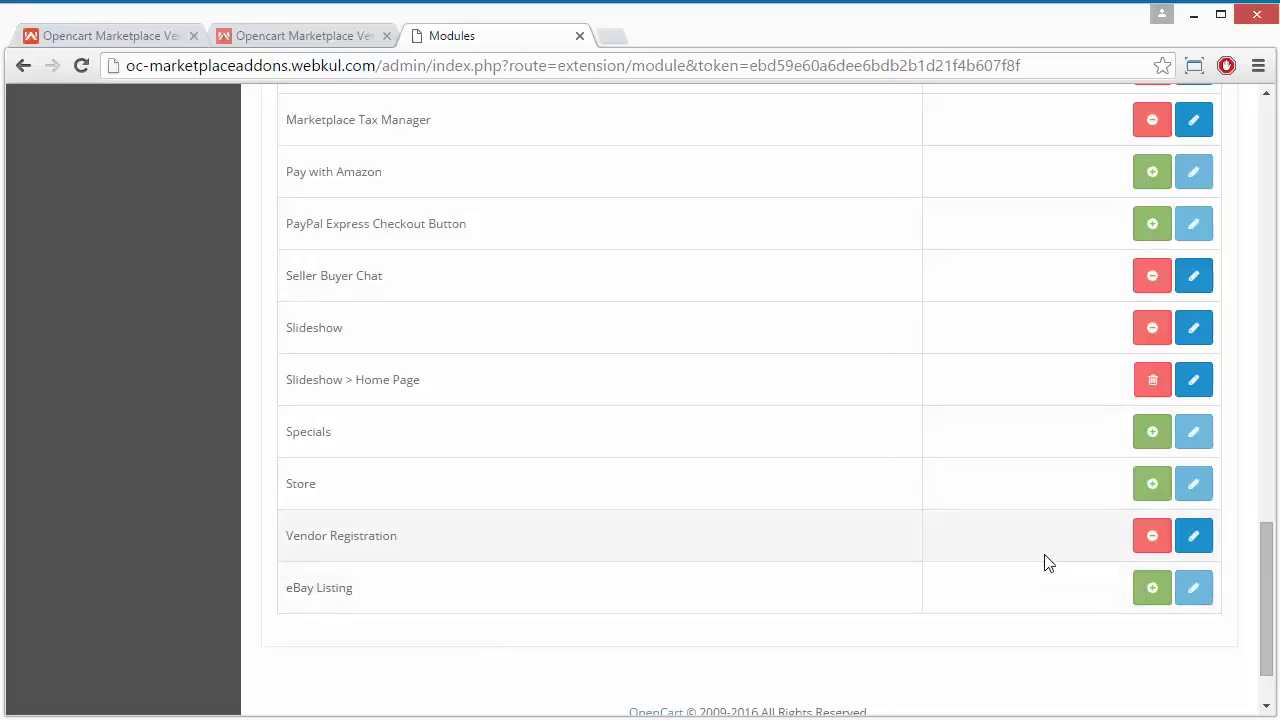
Edit the Vendor Registration module, leave status Enabled, and review the allowed registration fields
left_click(1194, 537)
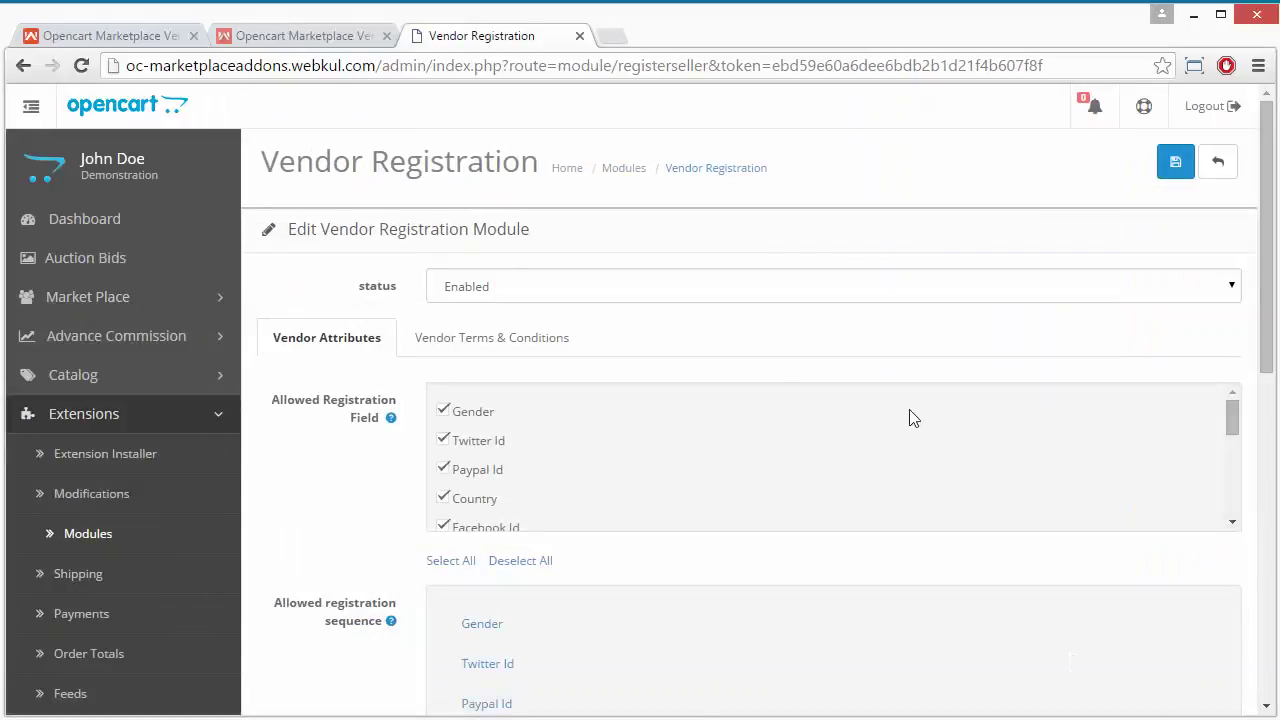
left_click(703, 283)
left_click(703, 283)
left_click(703, 283)
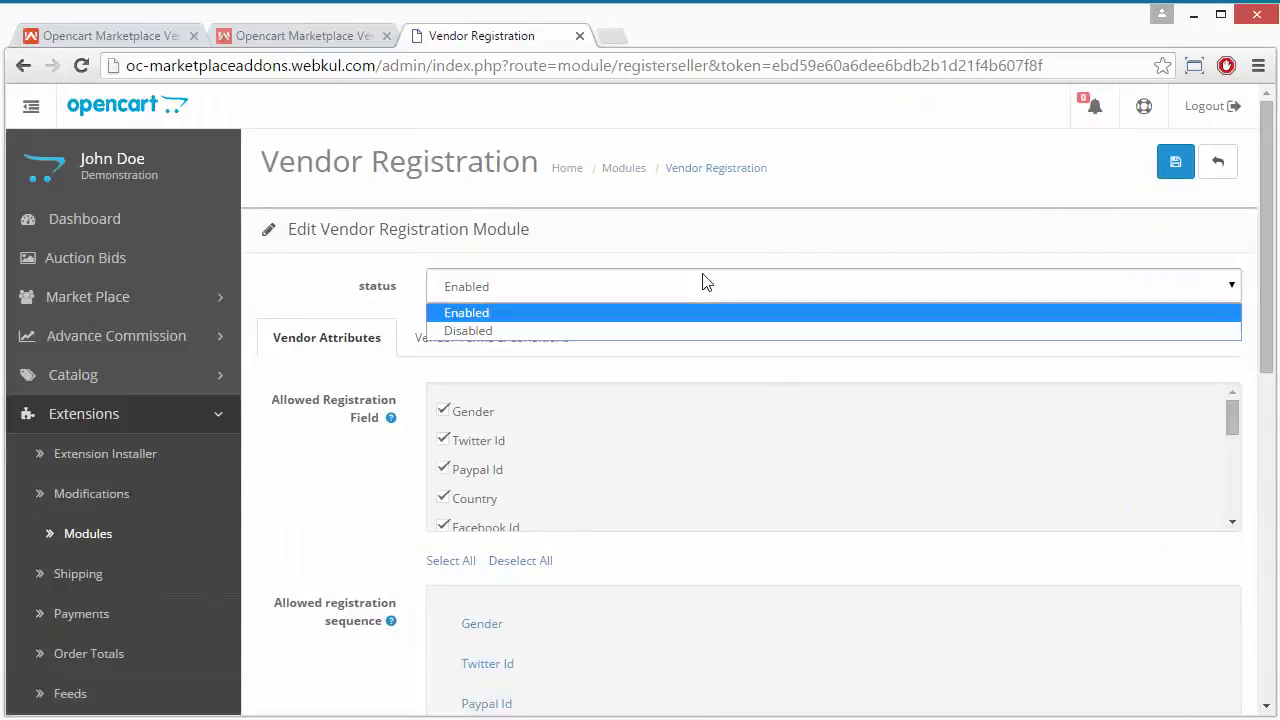
left_click(703, 283)
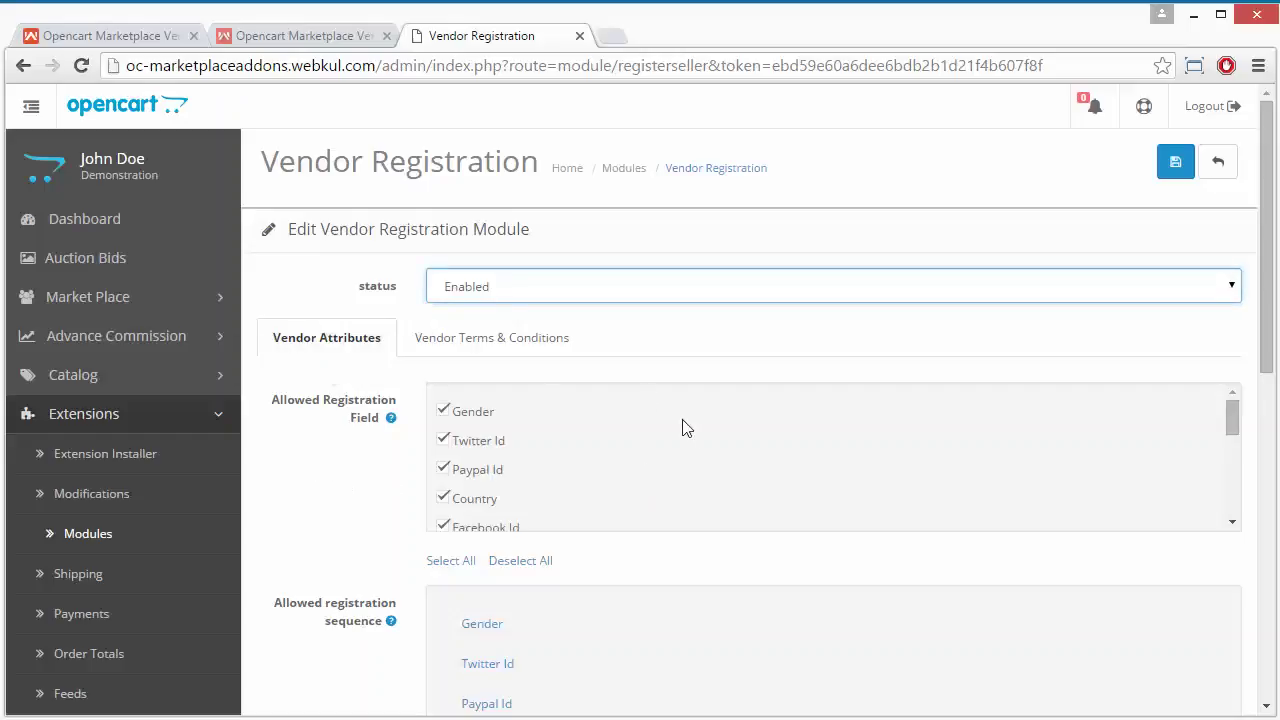
scroll(662, 457, "down", 3)
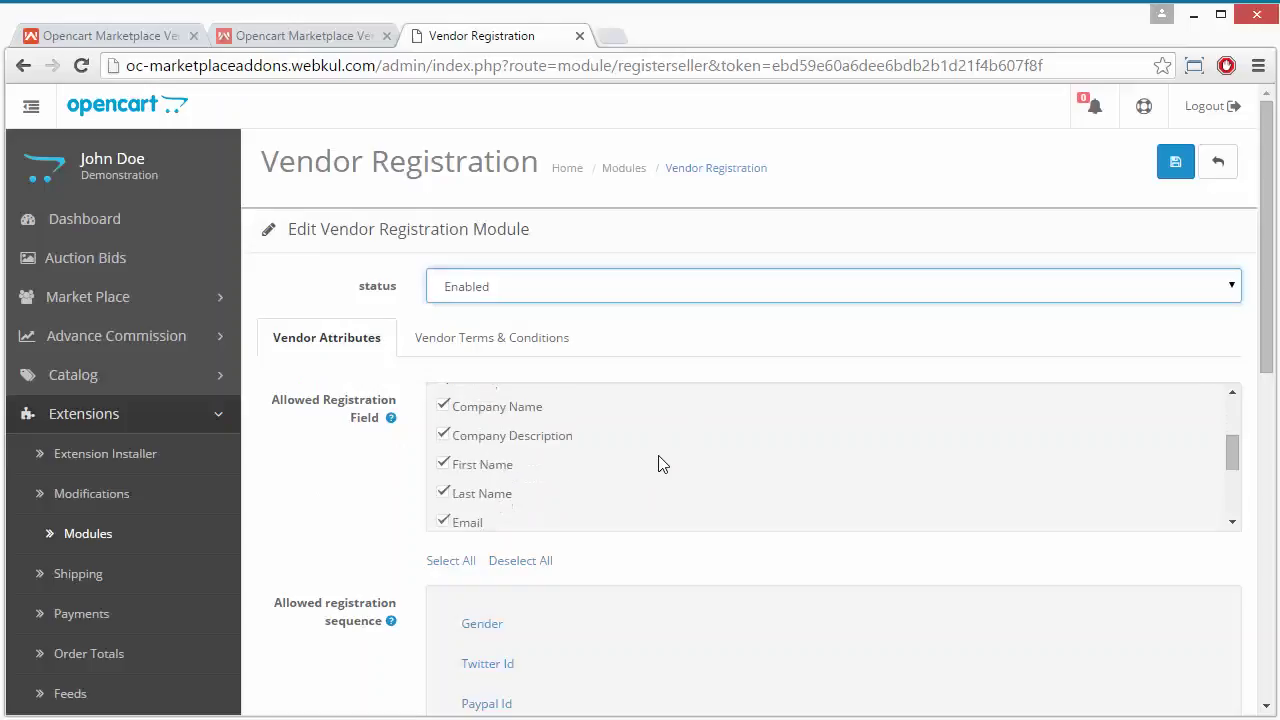
scroll(662, 462, "down", 4)
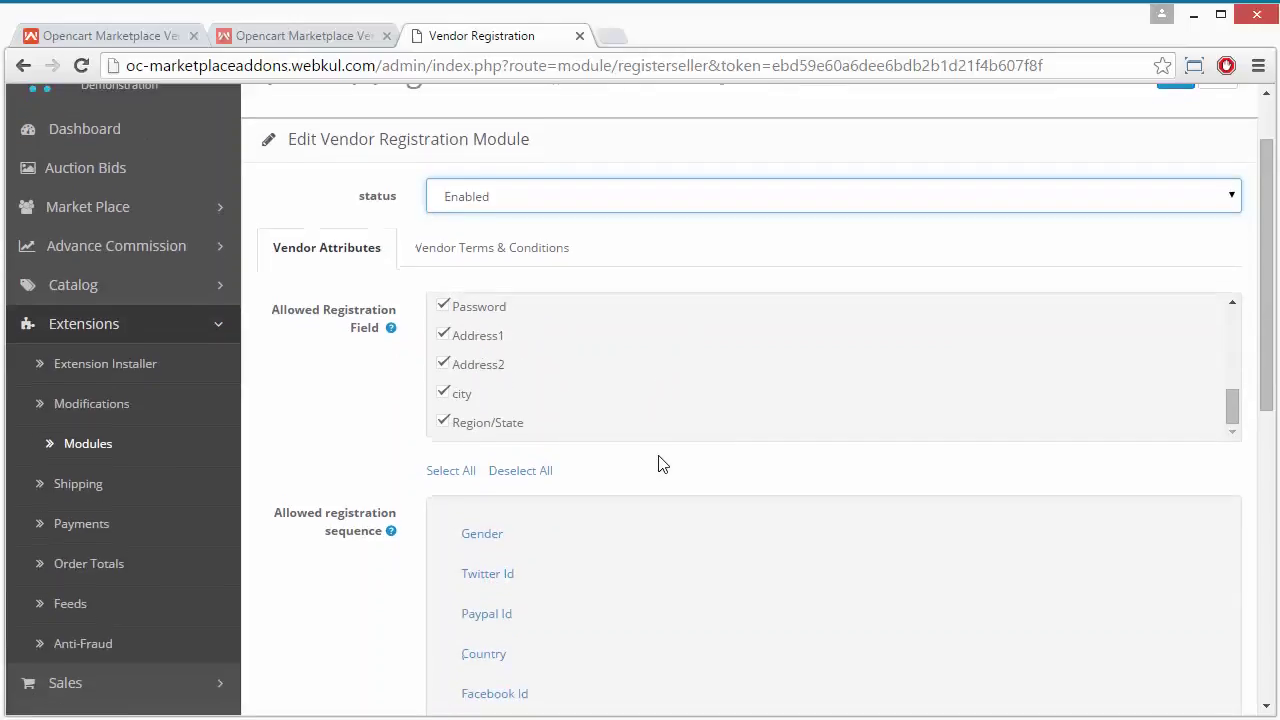
scroll(660, 382, "up", 8)
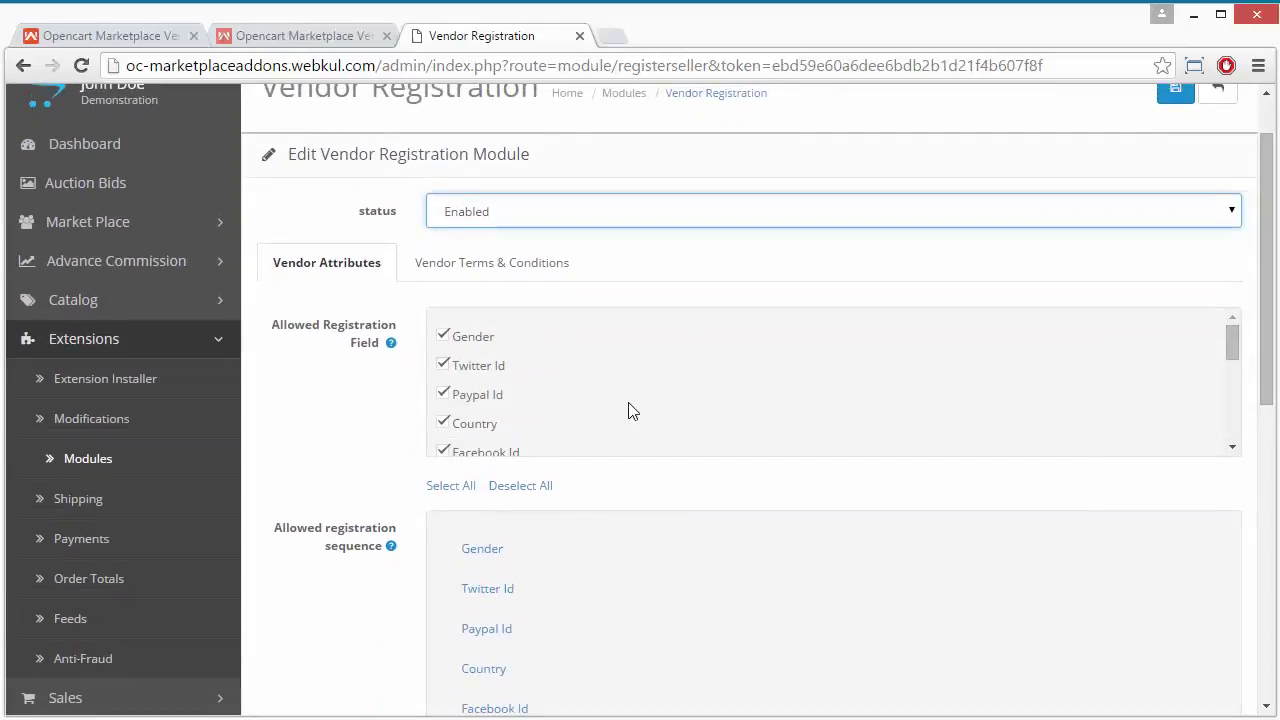
scroll(336, 428, "down", 3)
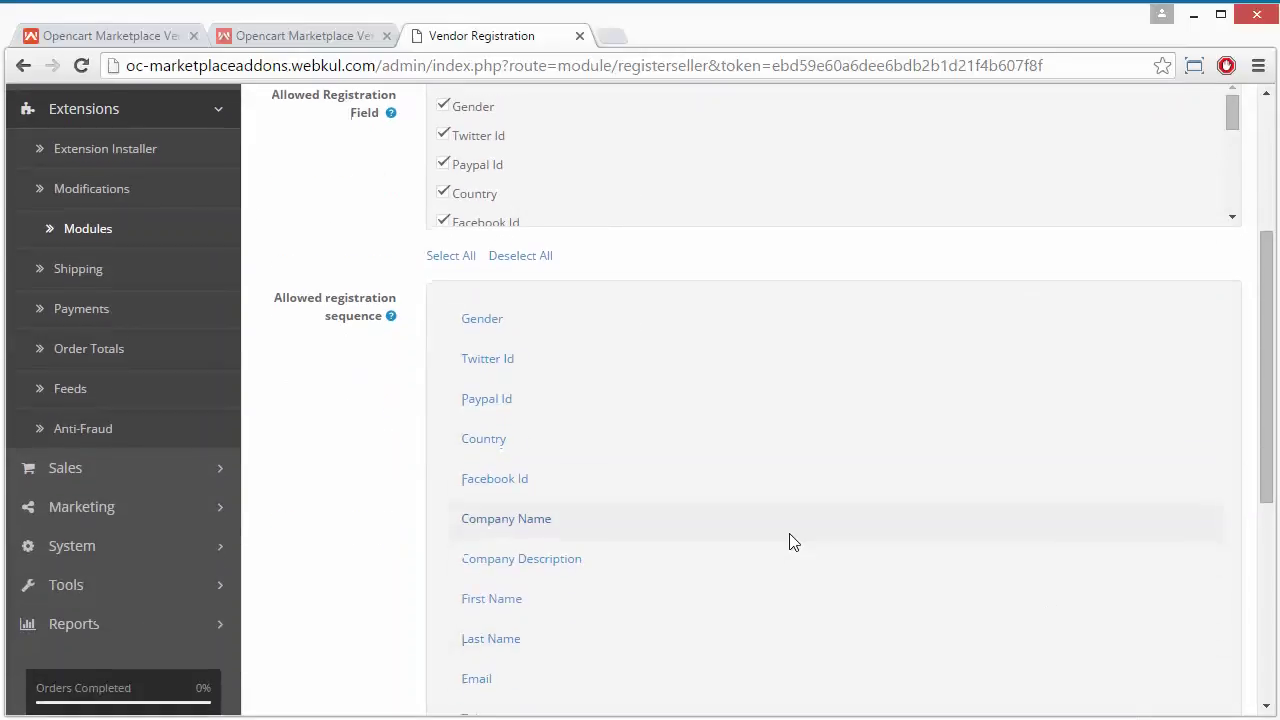
Drag Company Name above Facebook Id in the allowed registration sequence
scroll(790, 541, "down", 5)
scroll(790, 541, "up", 6)
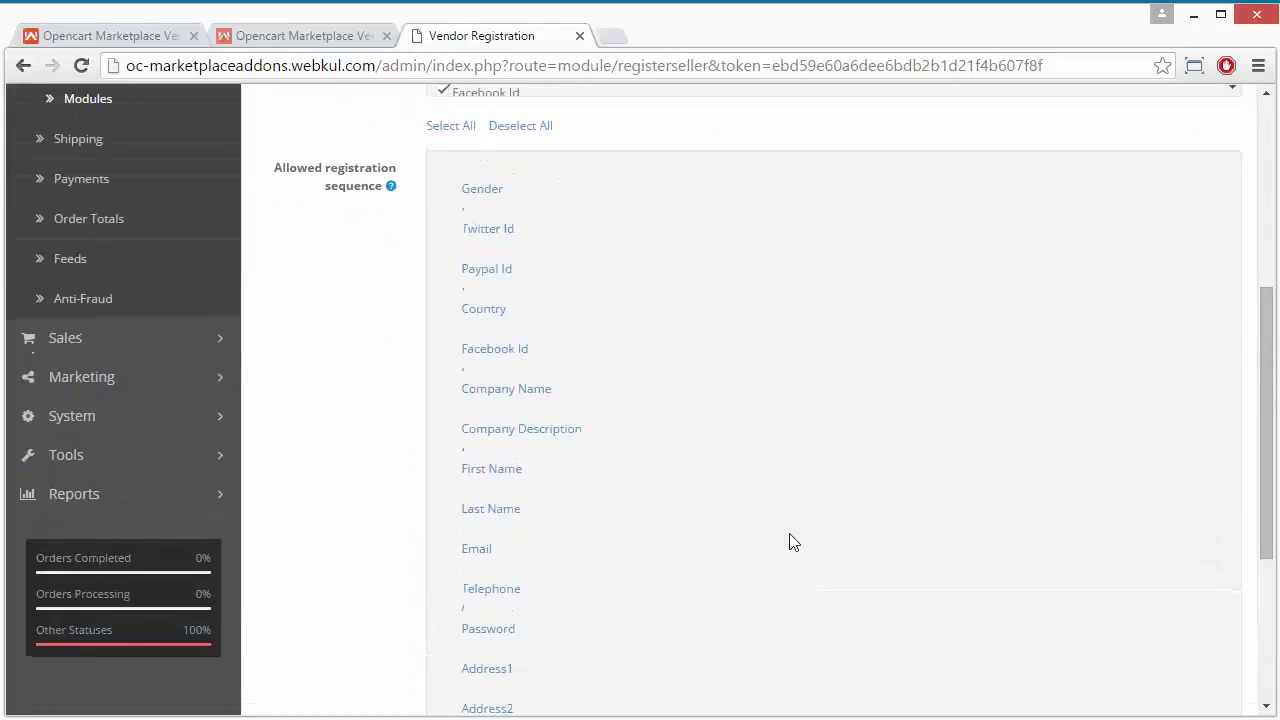
scroll(790, 541, "down", 3)
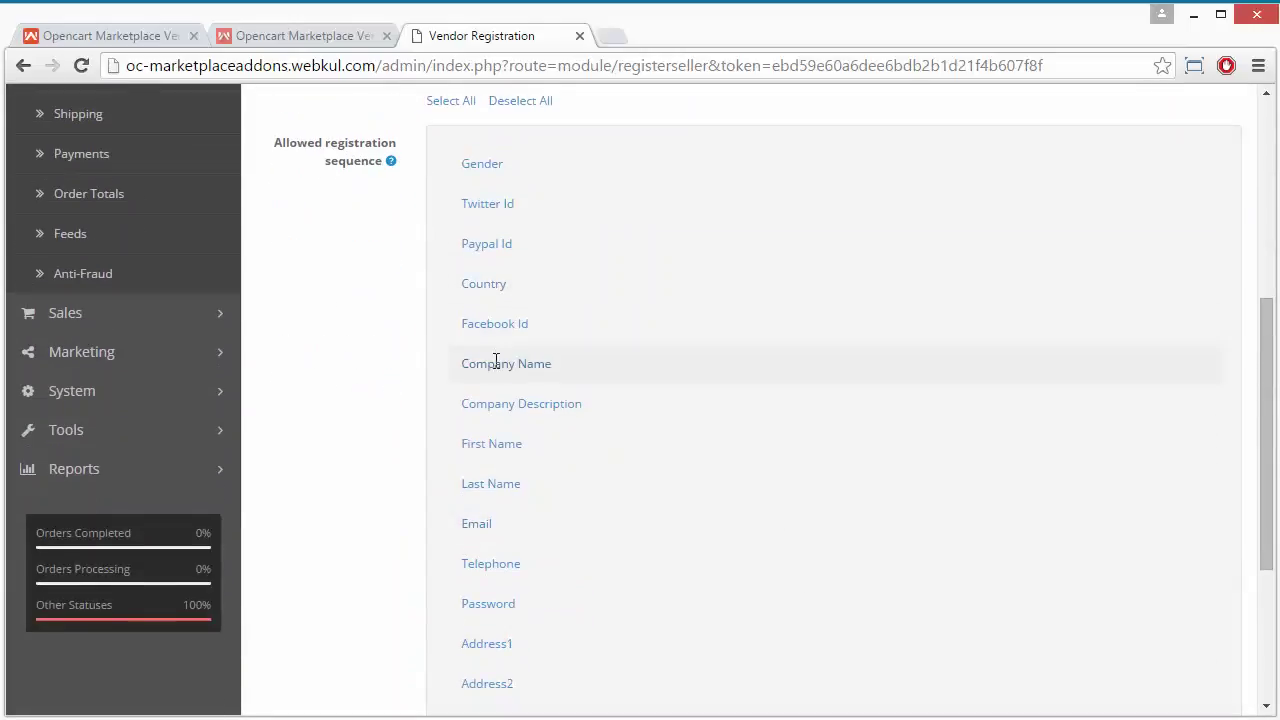
left_click_drag(495, 362, 487, 333)
scroll(757, 298, "up", 5)
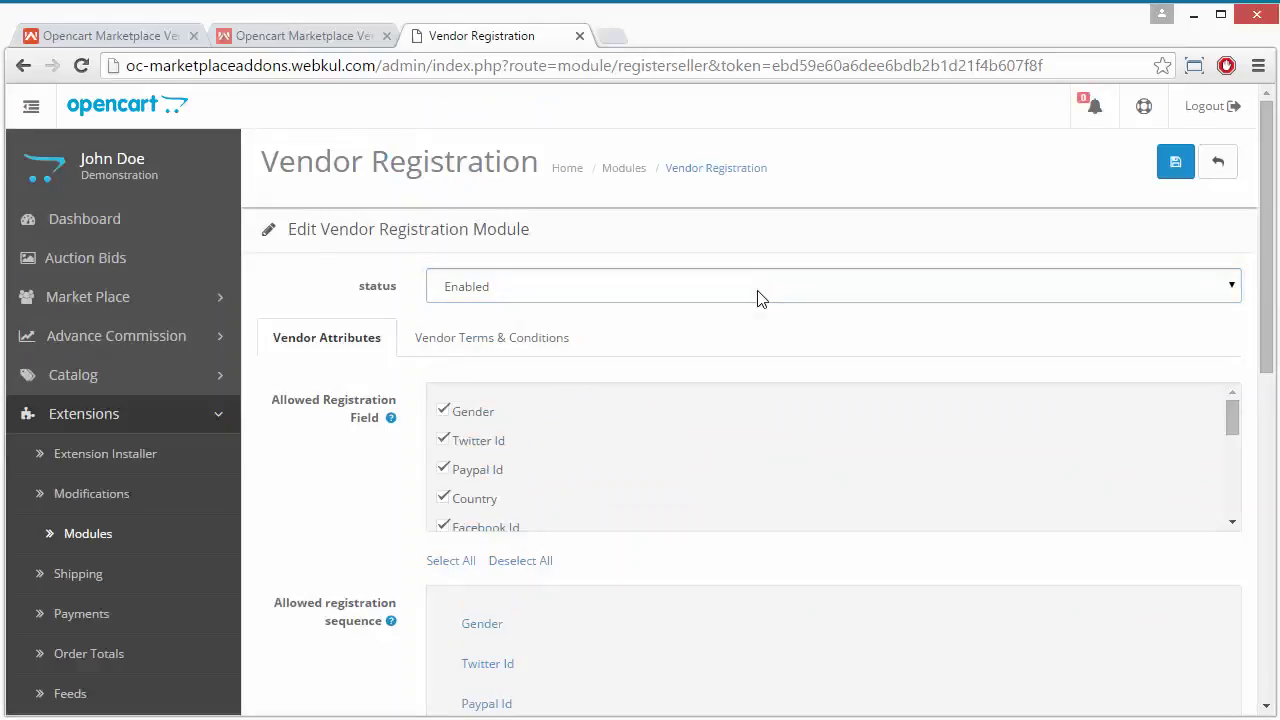
scroll(789, 469, "down", 5)
scroll(789, 469, "up", 8)
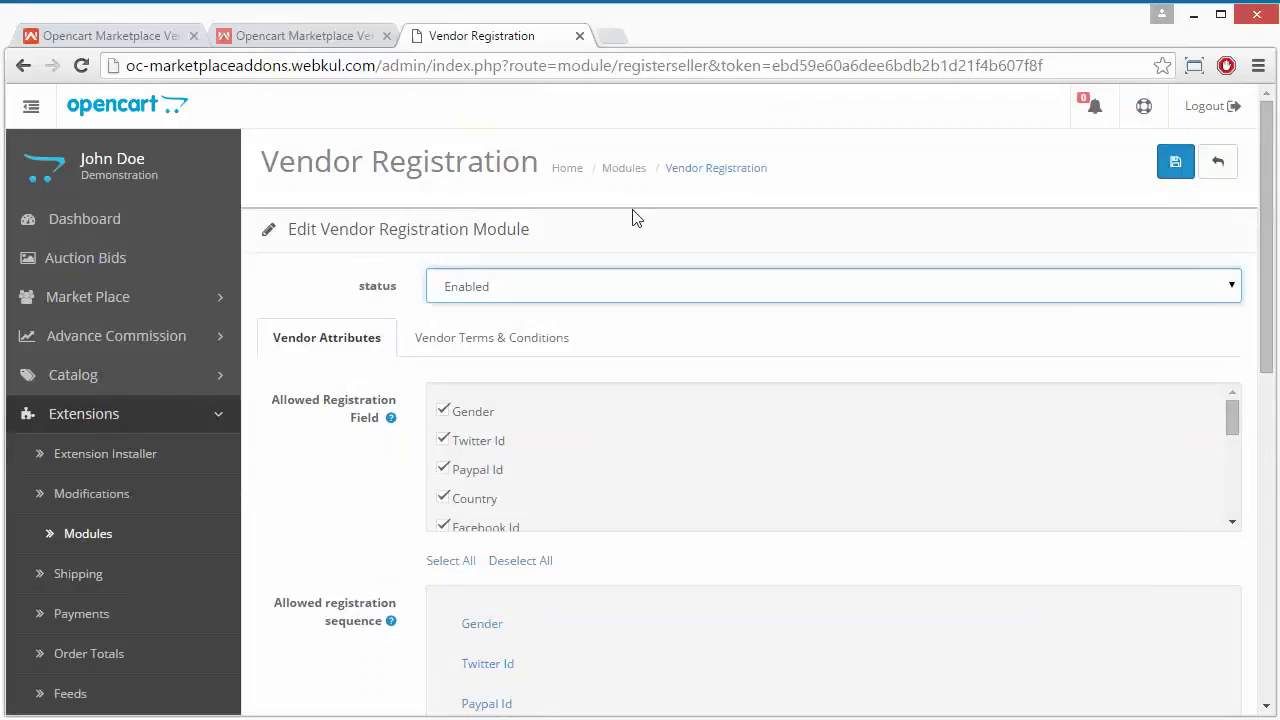
Go to Market Place > Vendor Attribute to view the empty attribute list
left_click(140, 300)
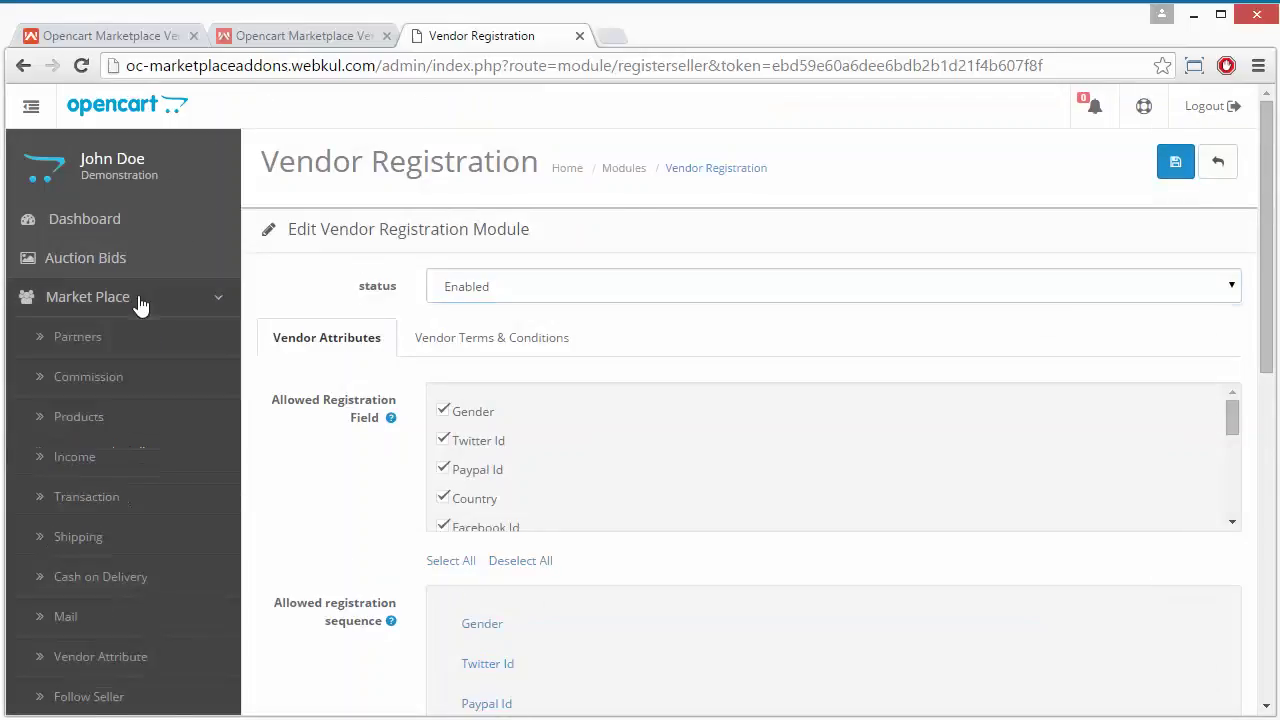
scroll(137, 572, "down", 2)
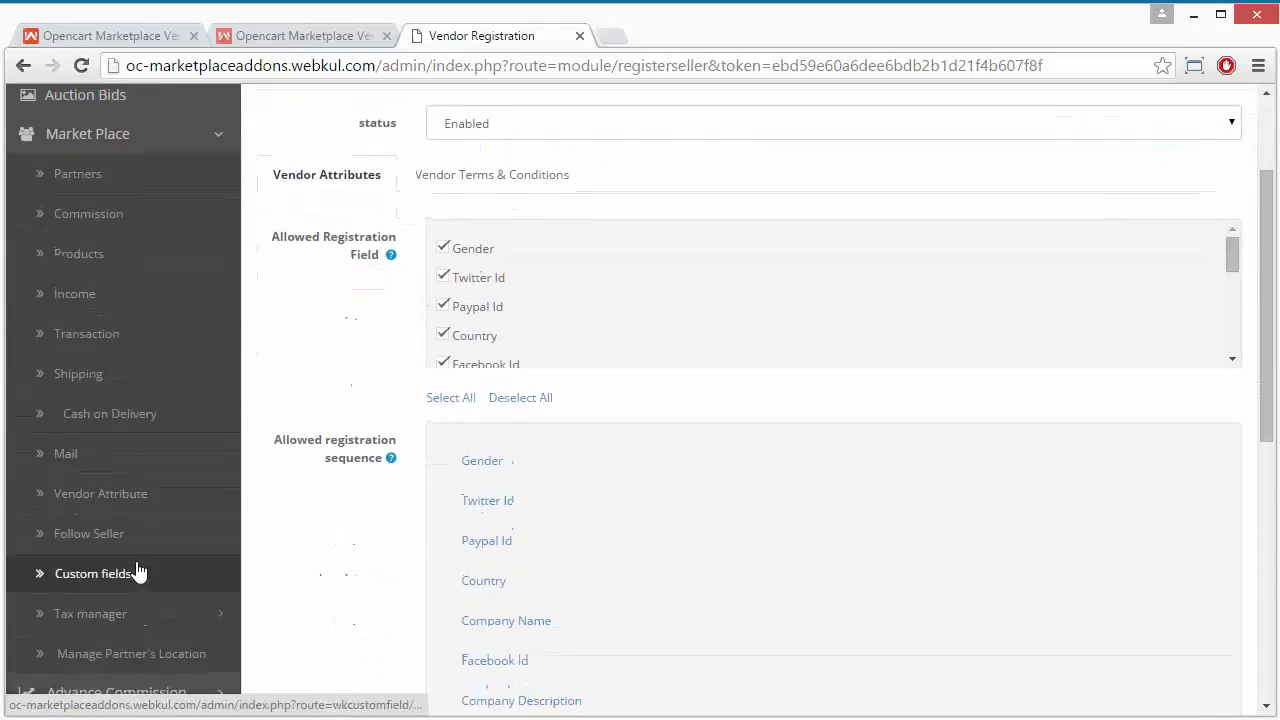
left_click(128, 495)
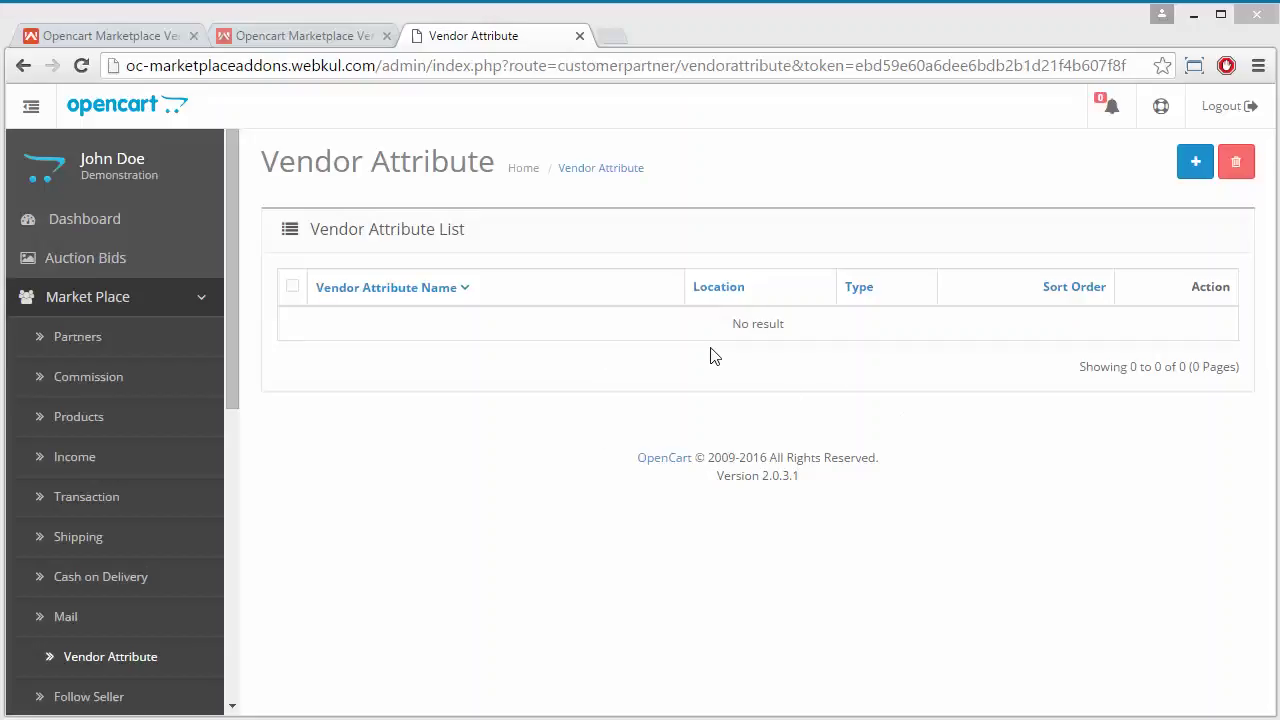
Add a new vendor attribute named 'Hobbies' with Market place as its location
left_click(1190, 178)
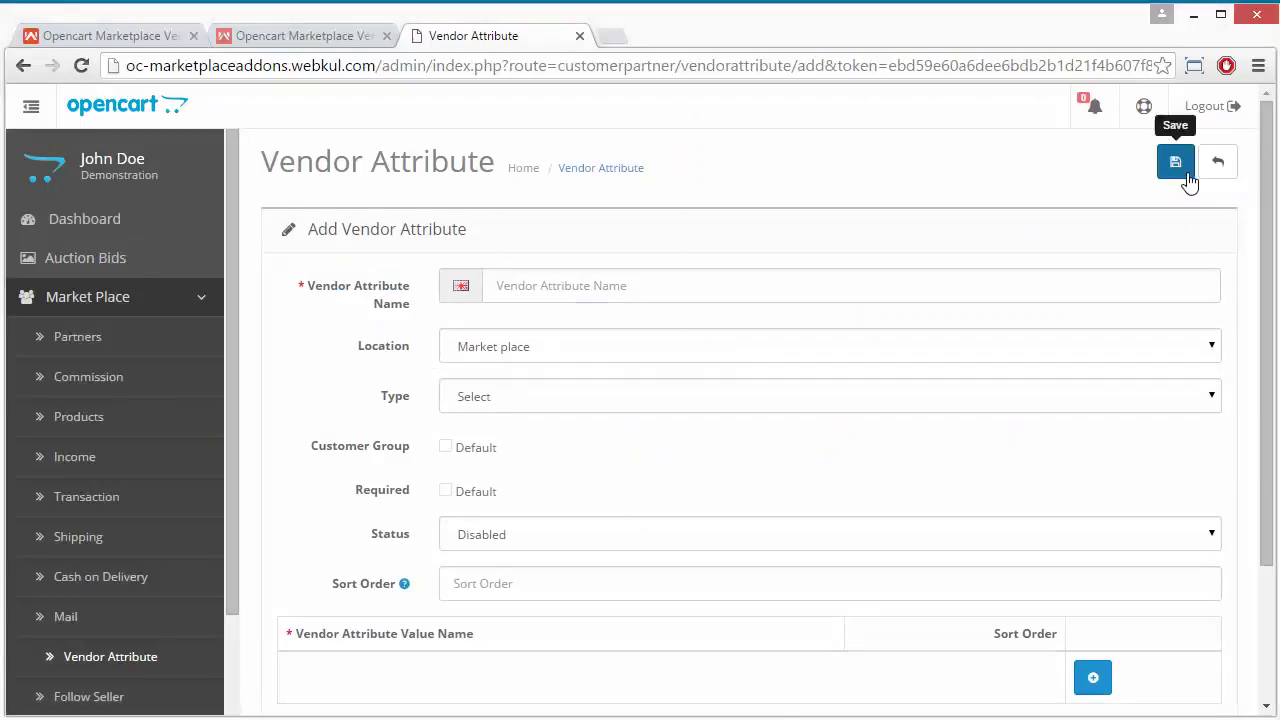
left_click(1010, 286)
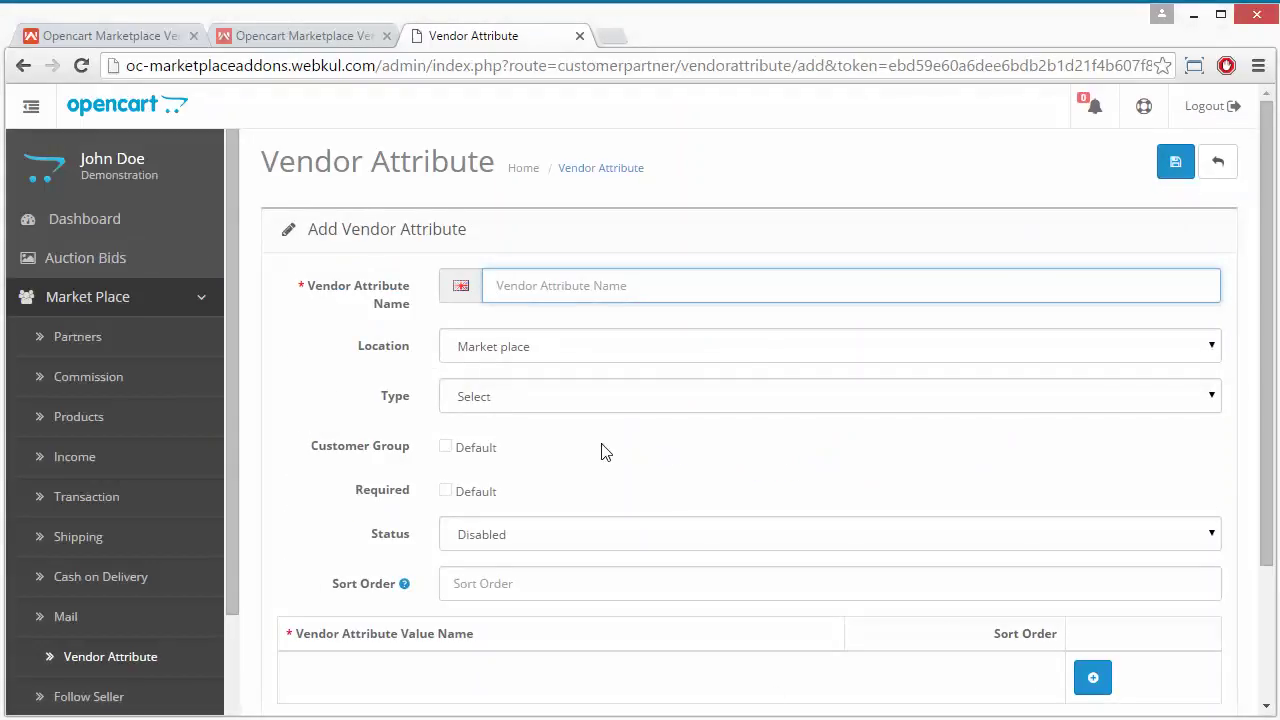
type("Hobbies")
left_click(628, 354)
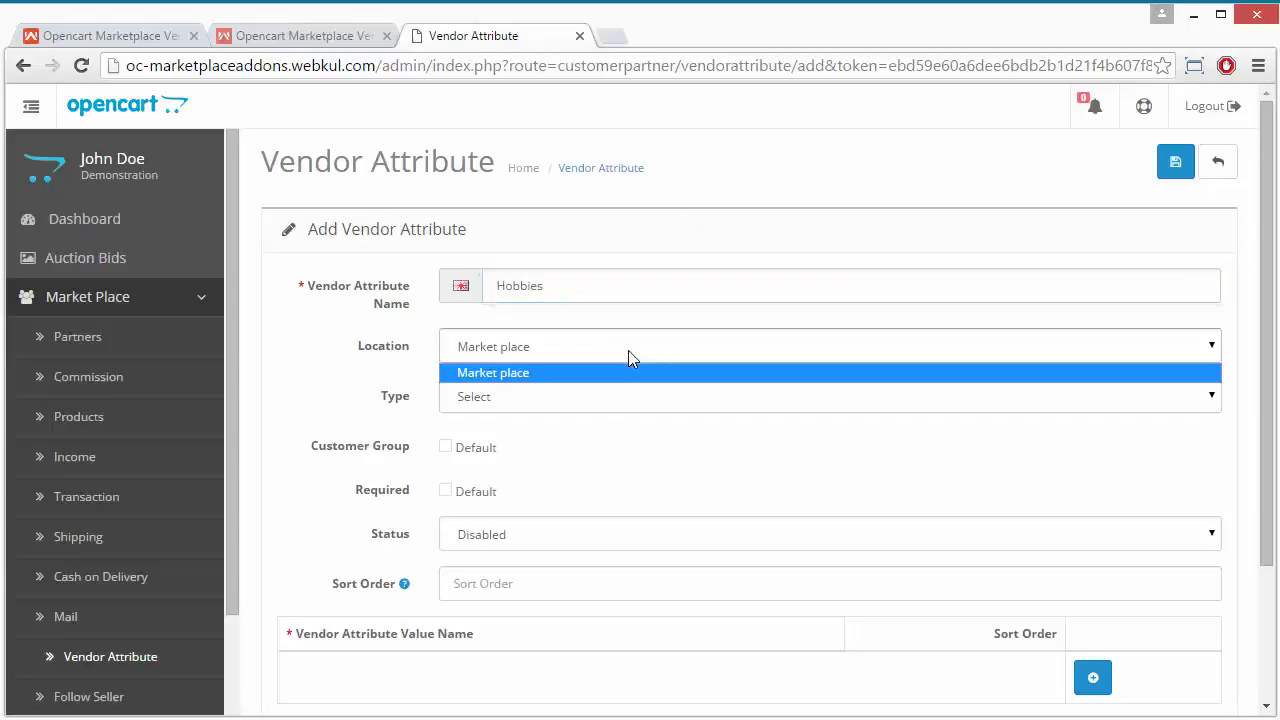
left_click(632, 358)
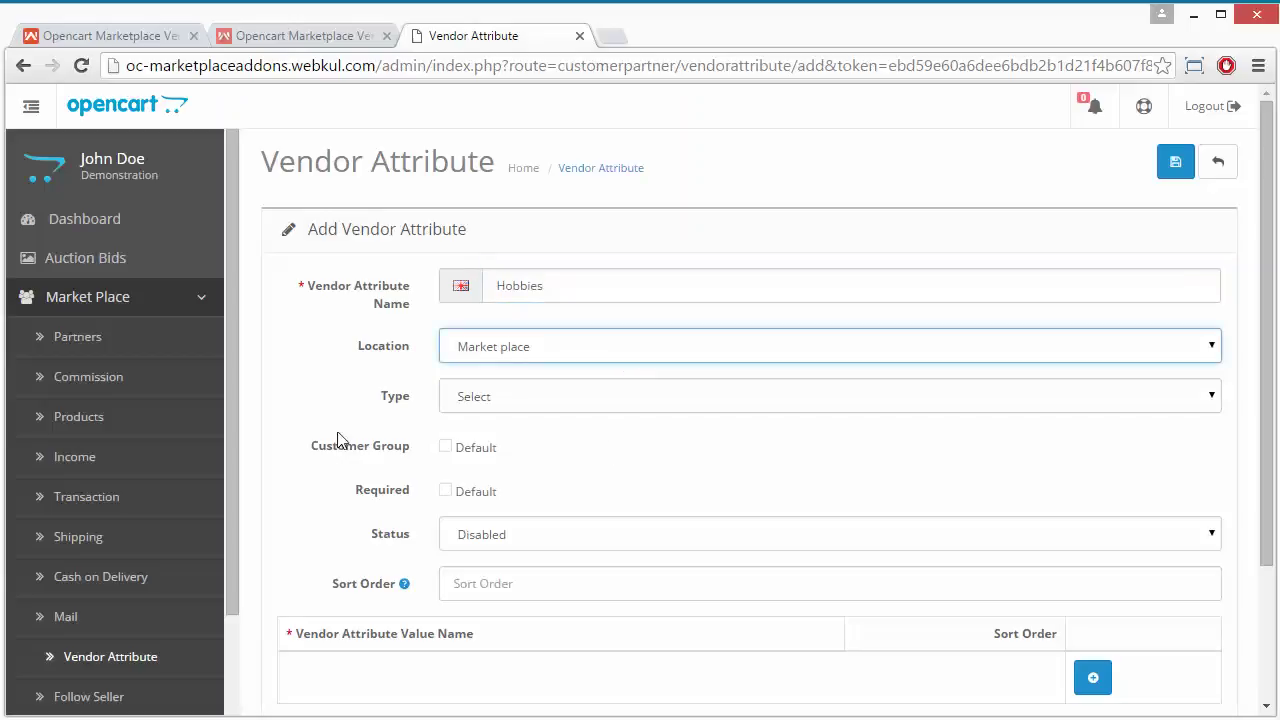
scroll(337, 443, "down", 1)
Make the attribute a Textarea type applied to the Default customer group
left_click(507, 372)
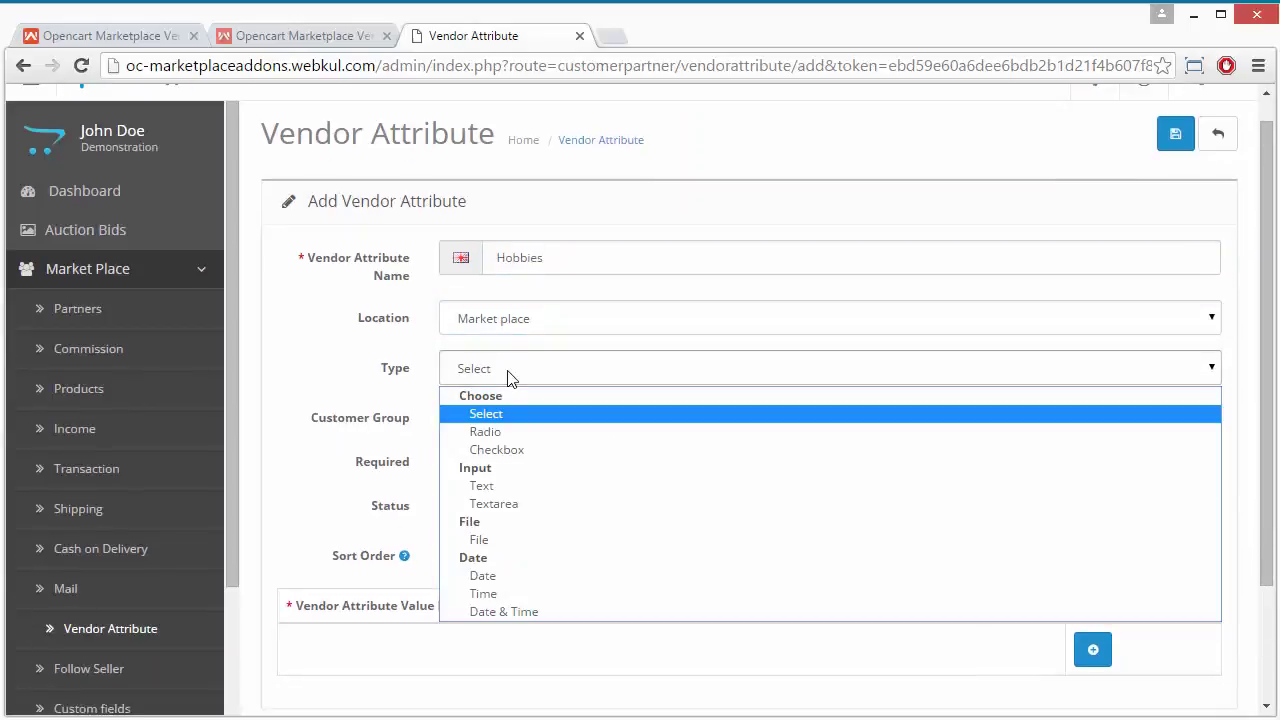
left_click(542, 505)
left_click(515, 432)
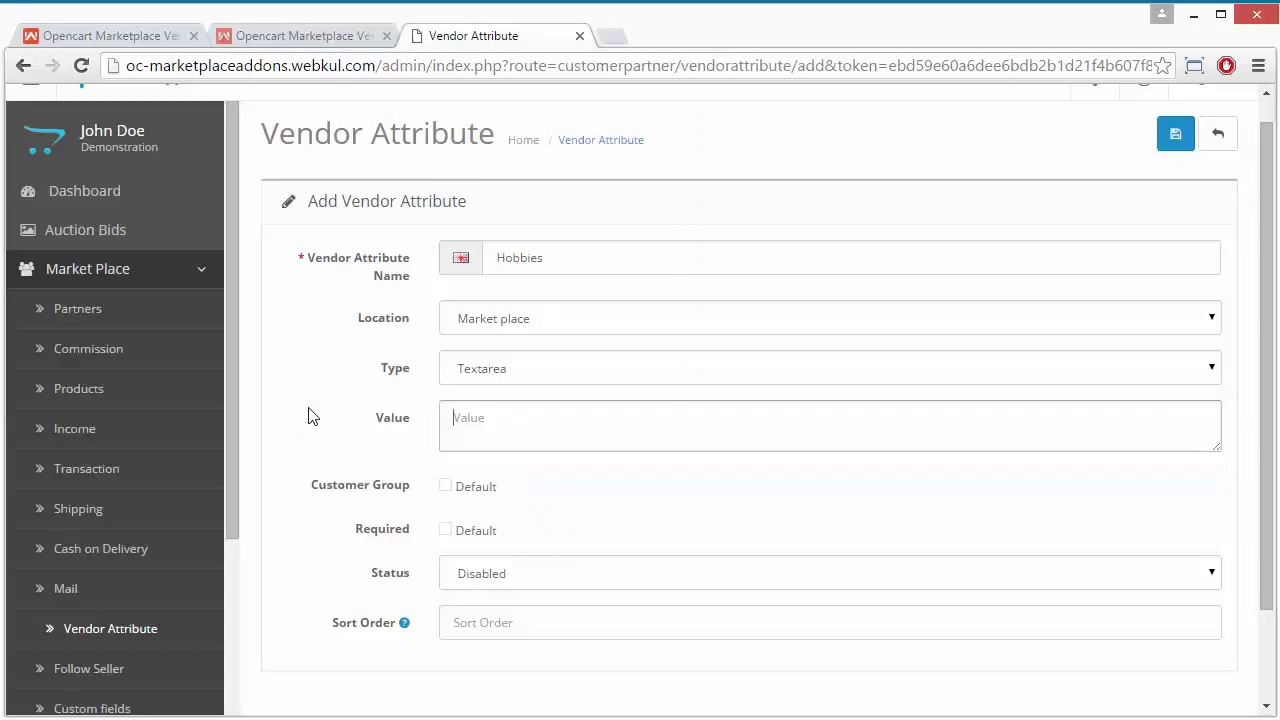
scroll(308, 416, "down", 2)
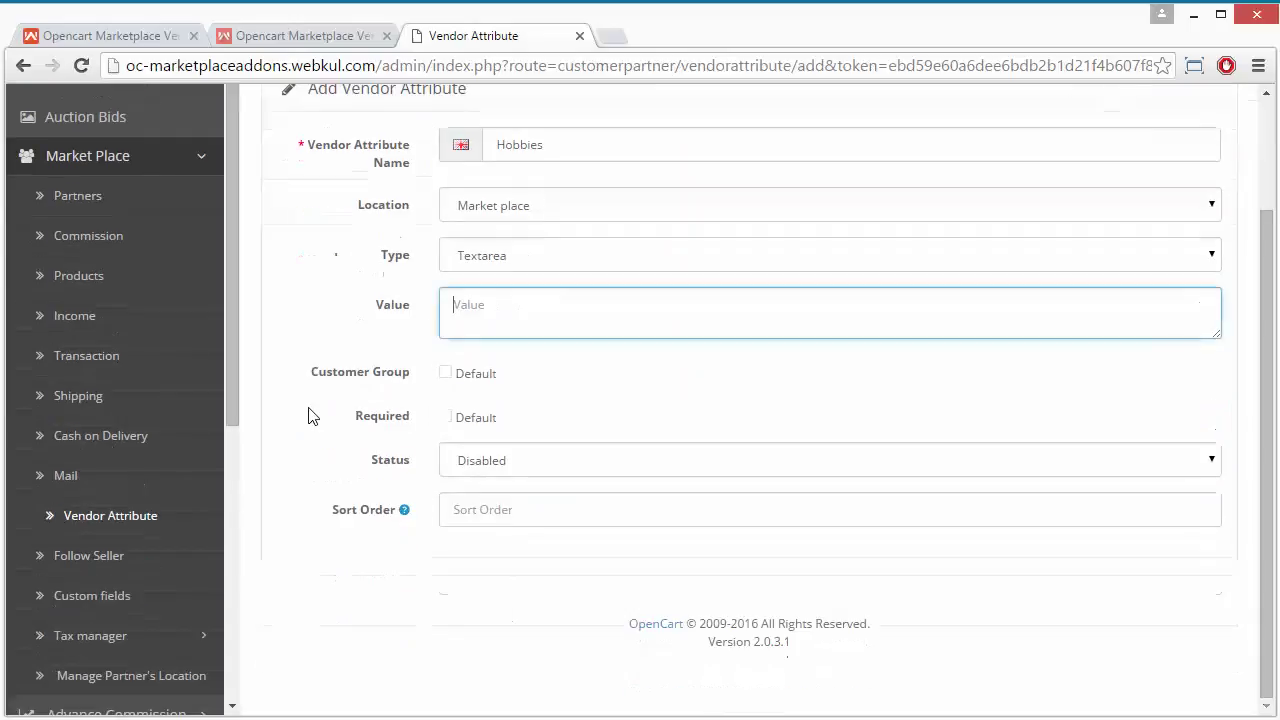
left_click(447, 375)
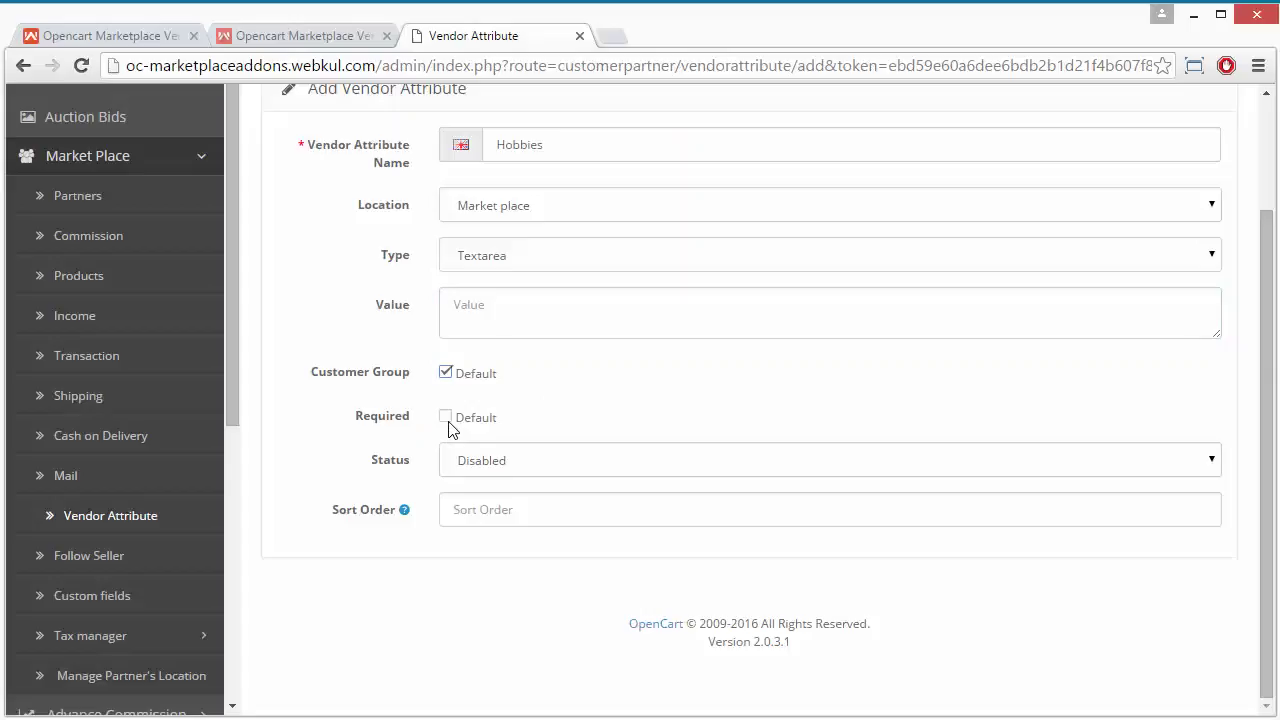
Leave the attribute optional and set its status to Enabled
left_click(446, 418)
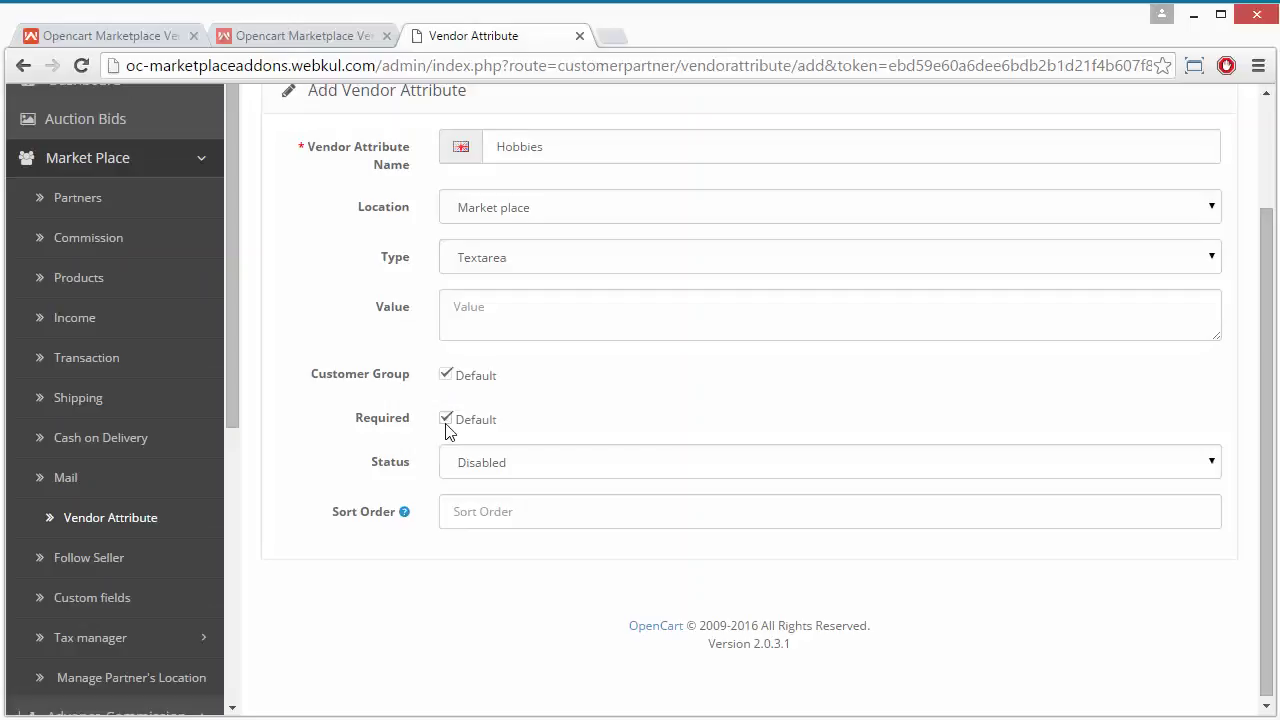
left_click(446, 421)
left_click(519, 478)
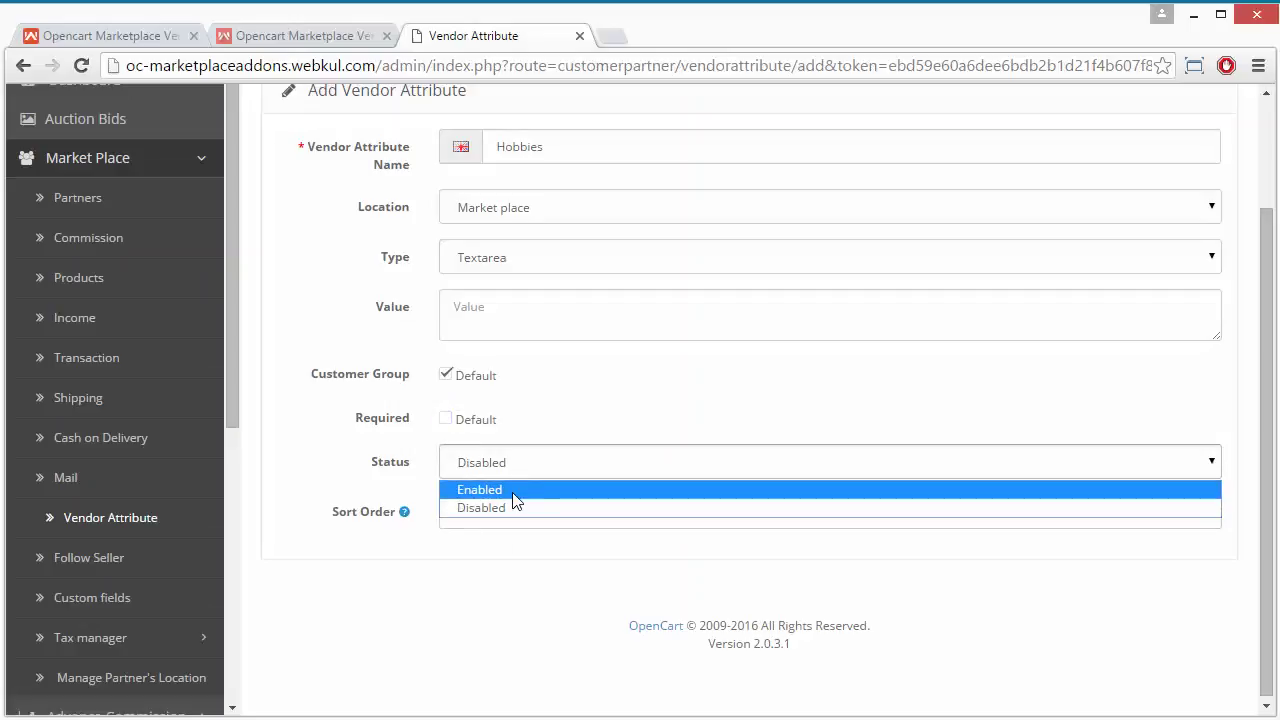
left_click(514, 490)
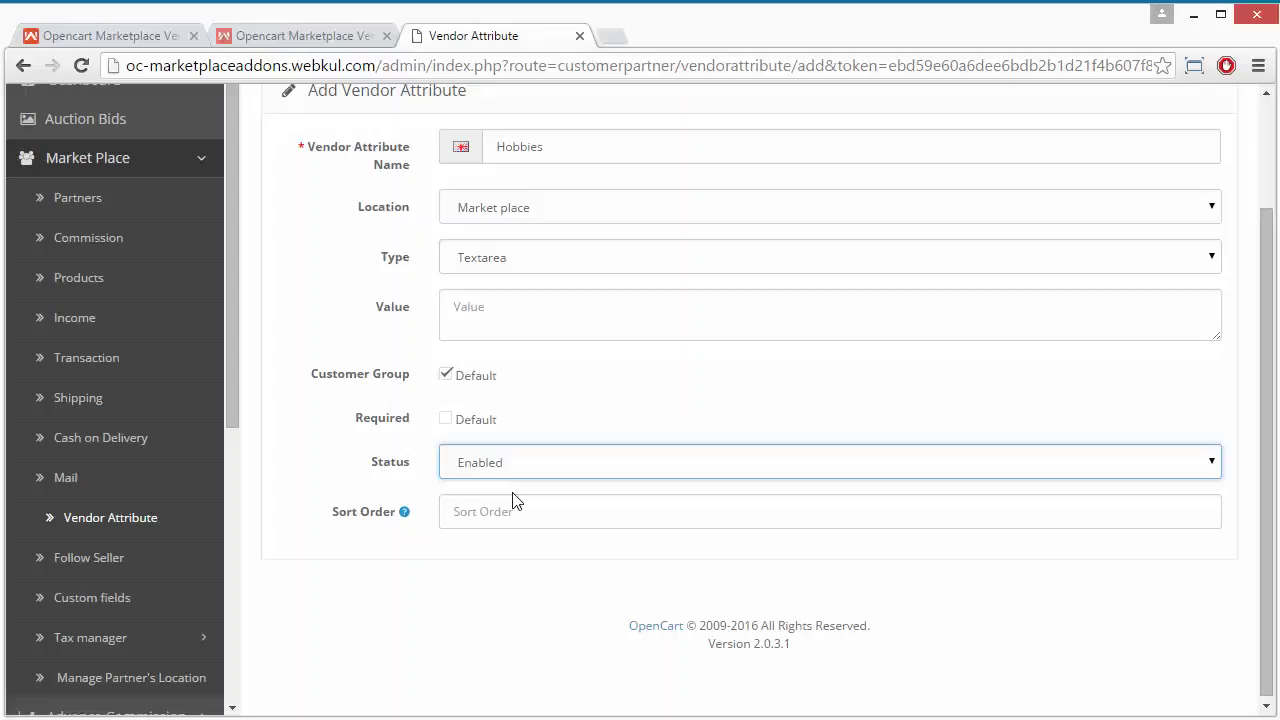
Leave Sort Order empty and save the Hobbies attribute
left_click(481, 514)
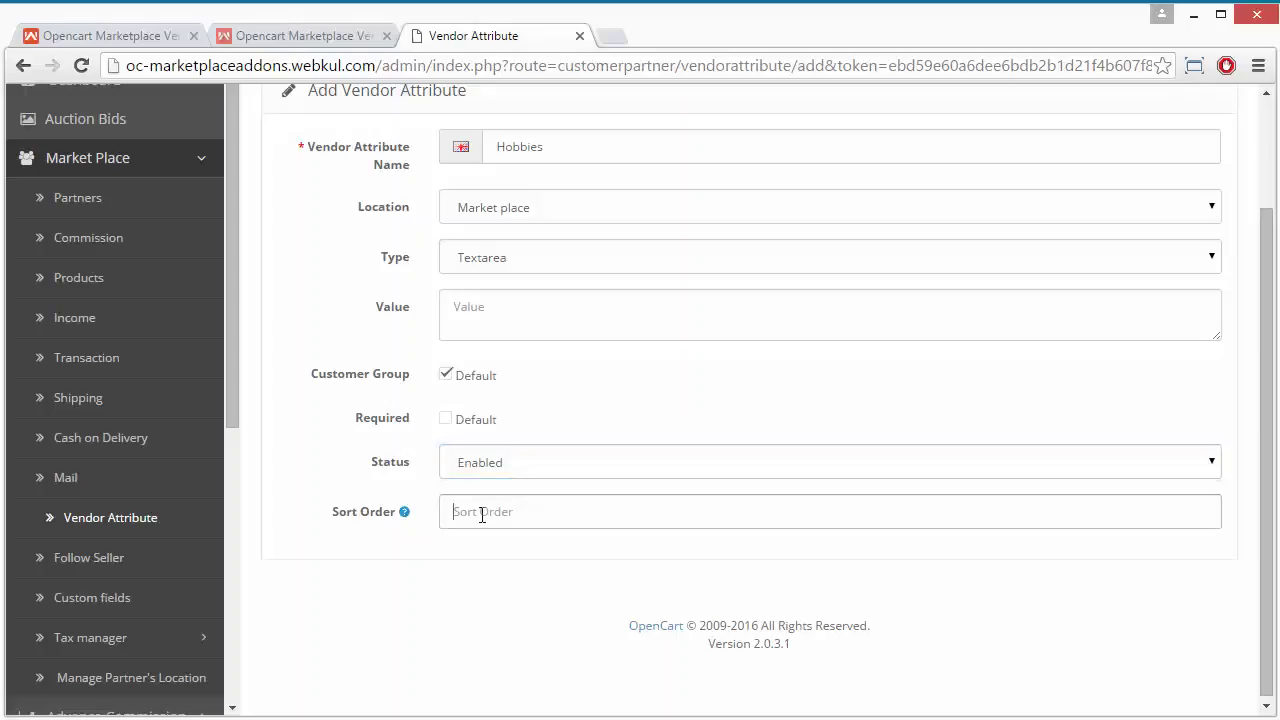
type("0")
scroll(914, 366, "up", 2)
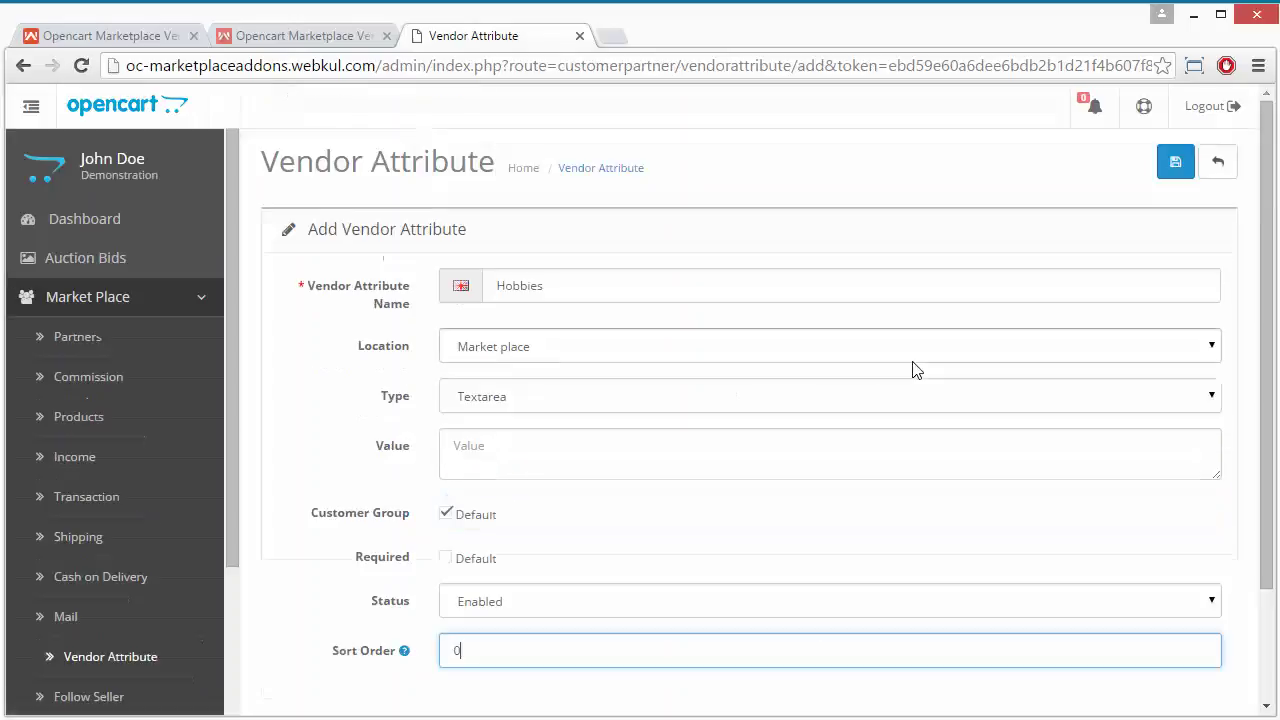
scroll(758, 366, "down", 2)
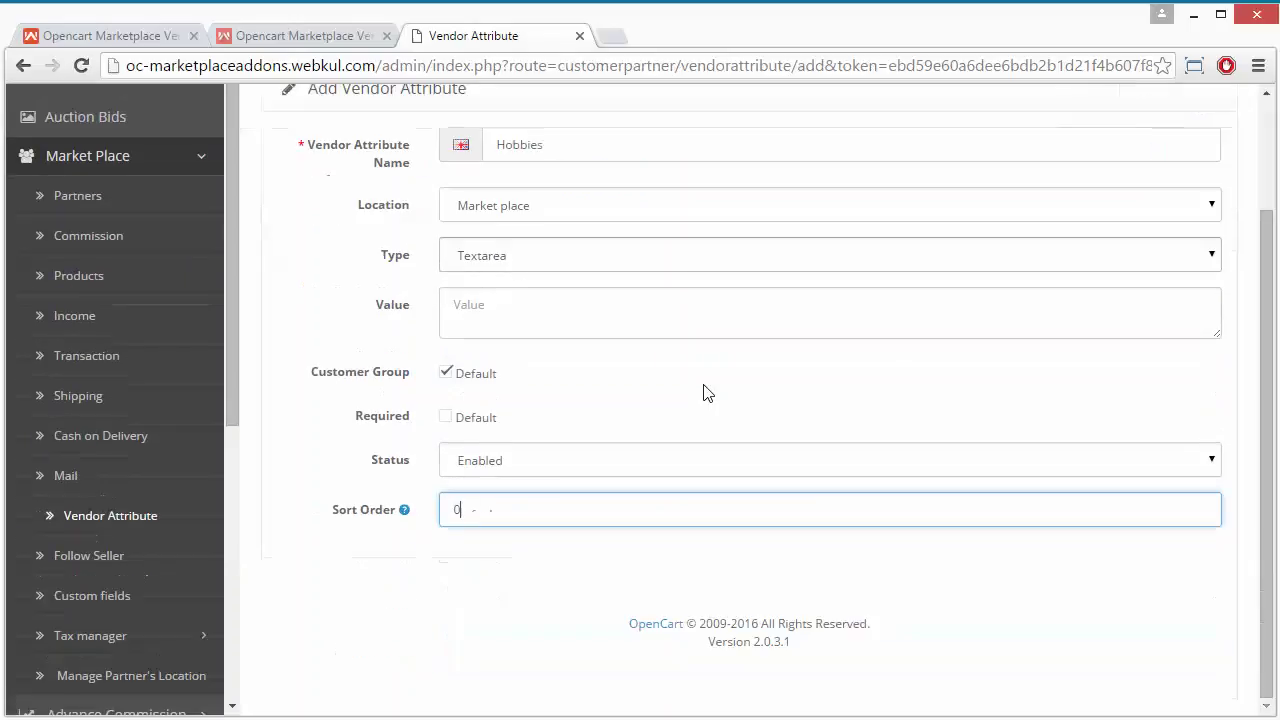
key("BackSpace")
left_click(486, 498)
type("5")
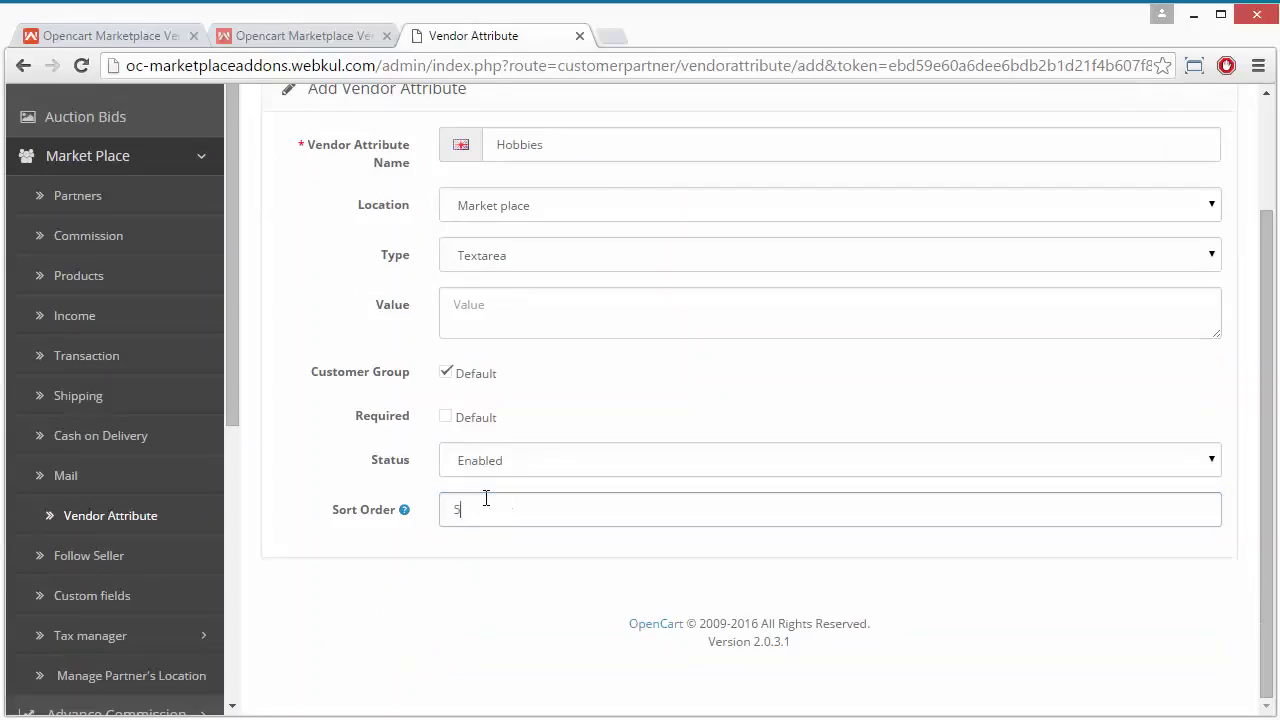
key("BackSpace")
scroll(871, 426, "up", 2)
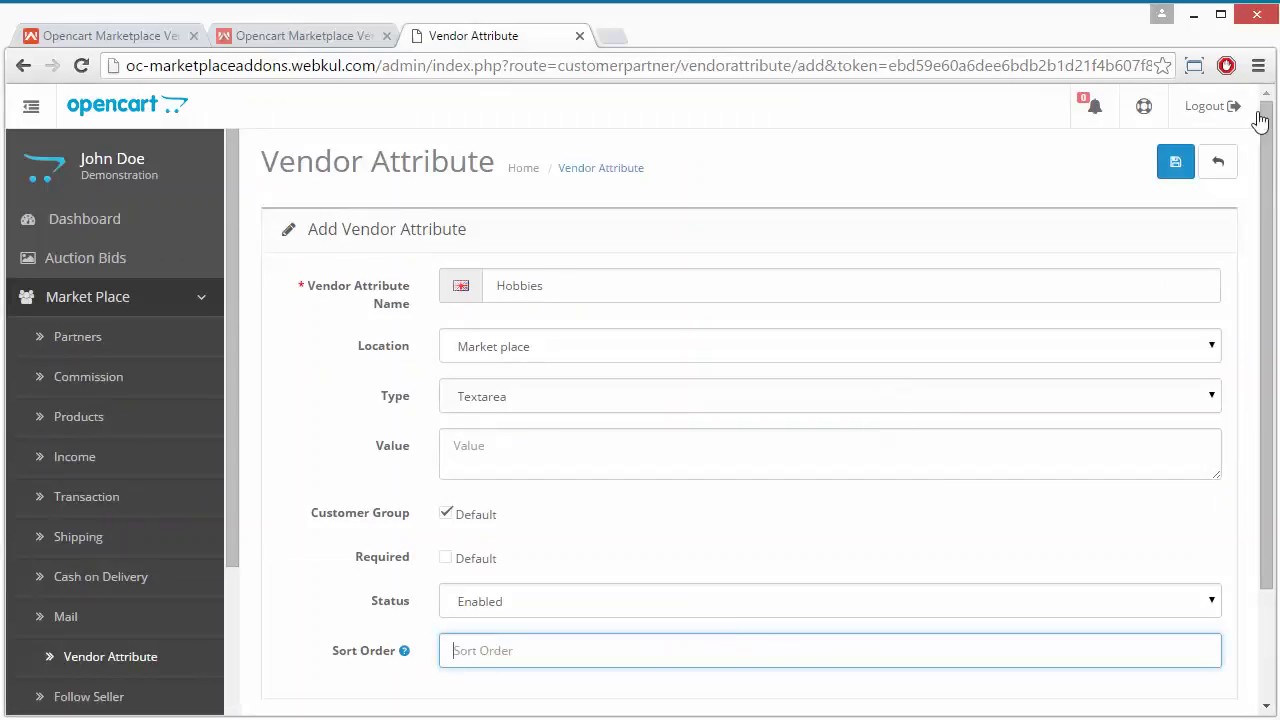
left_click(1173, 162)
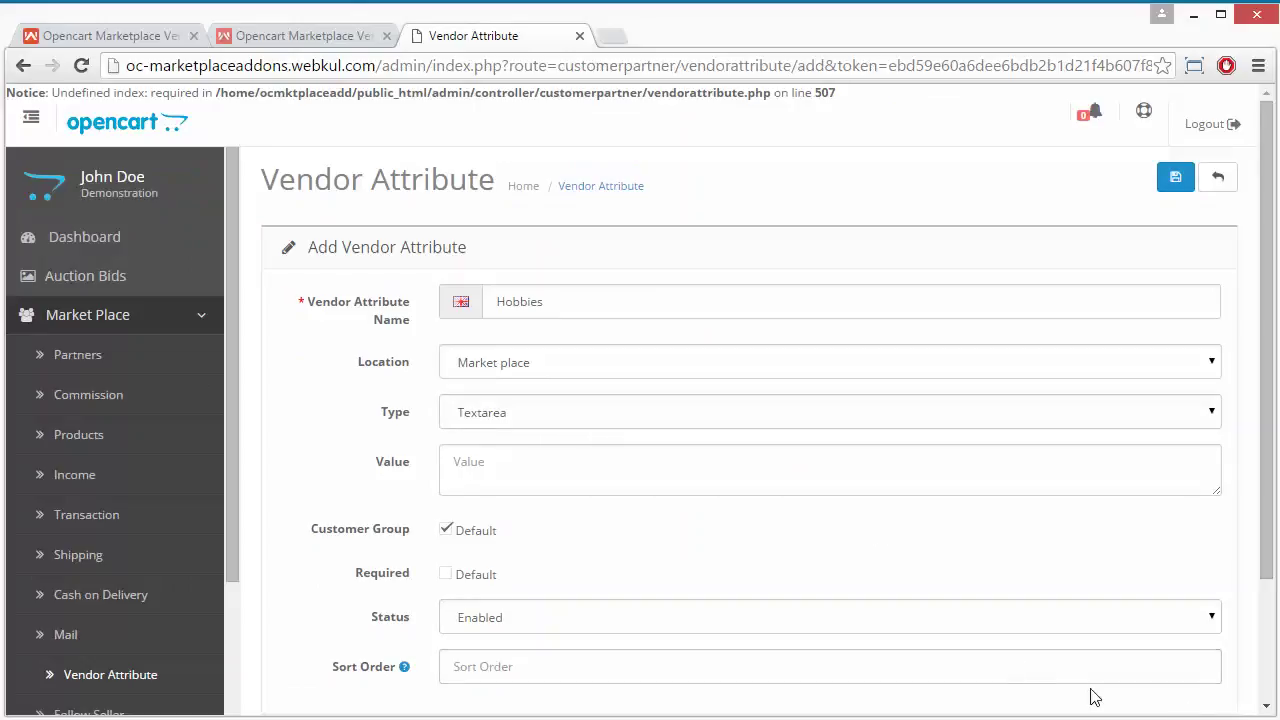
Switch to the storefront Account Login page and continue as a New Vendor
key("ctrl+shift+Tab")
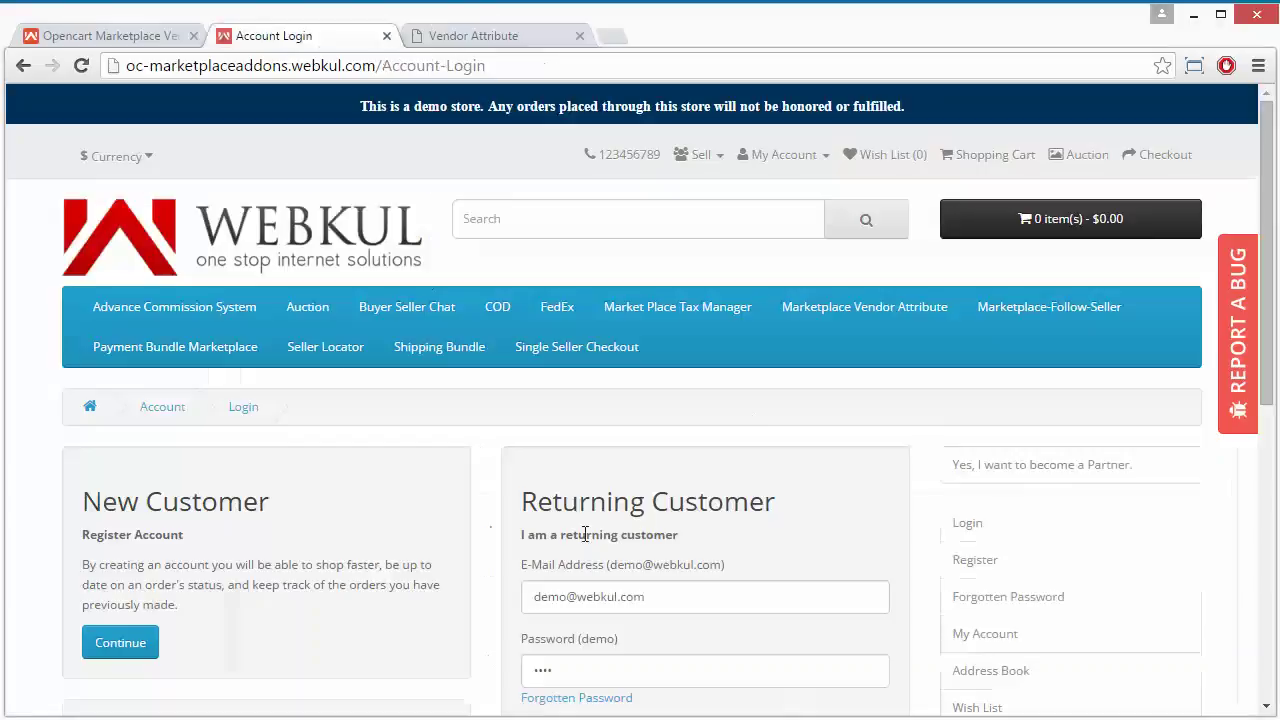
scroll(700, 455, "down", 3)
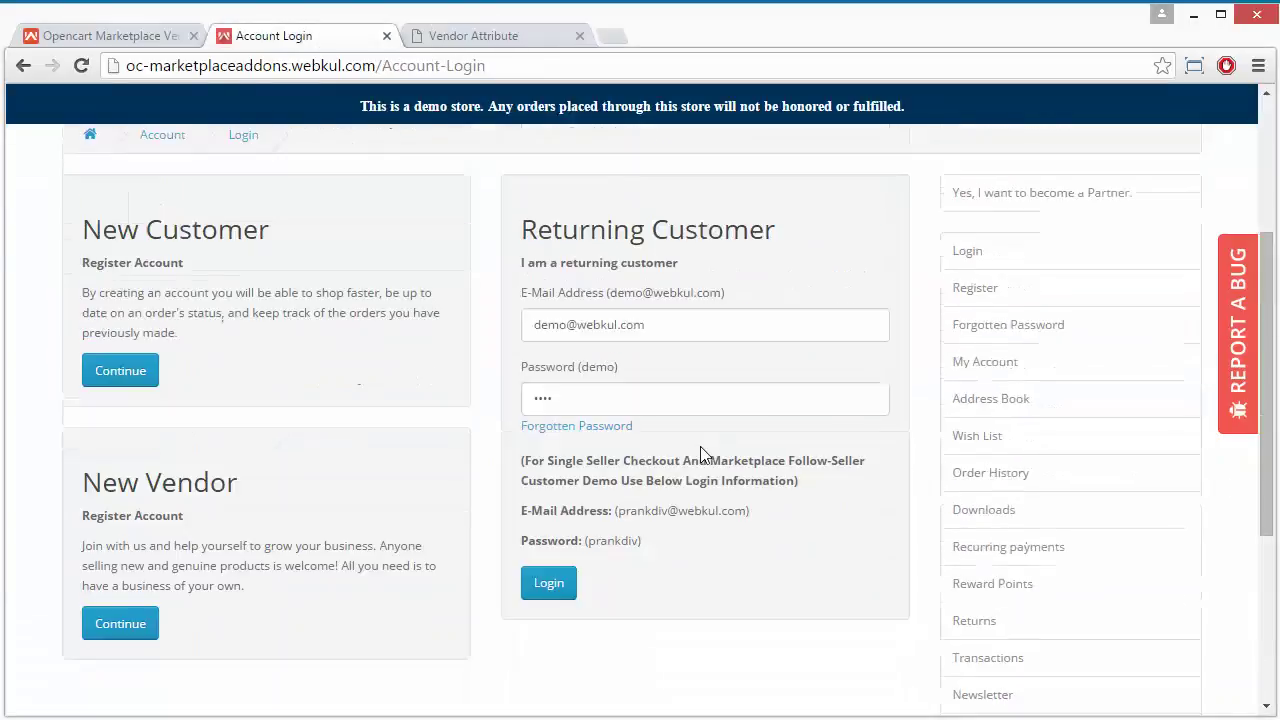
scroll(700, 452, "up", 2)
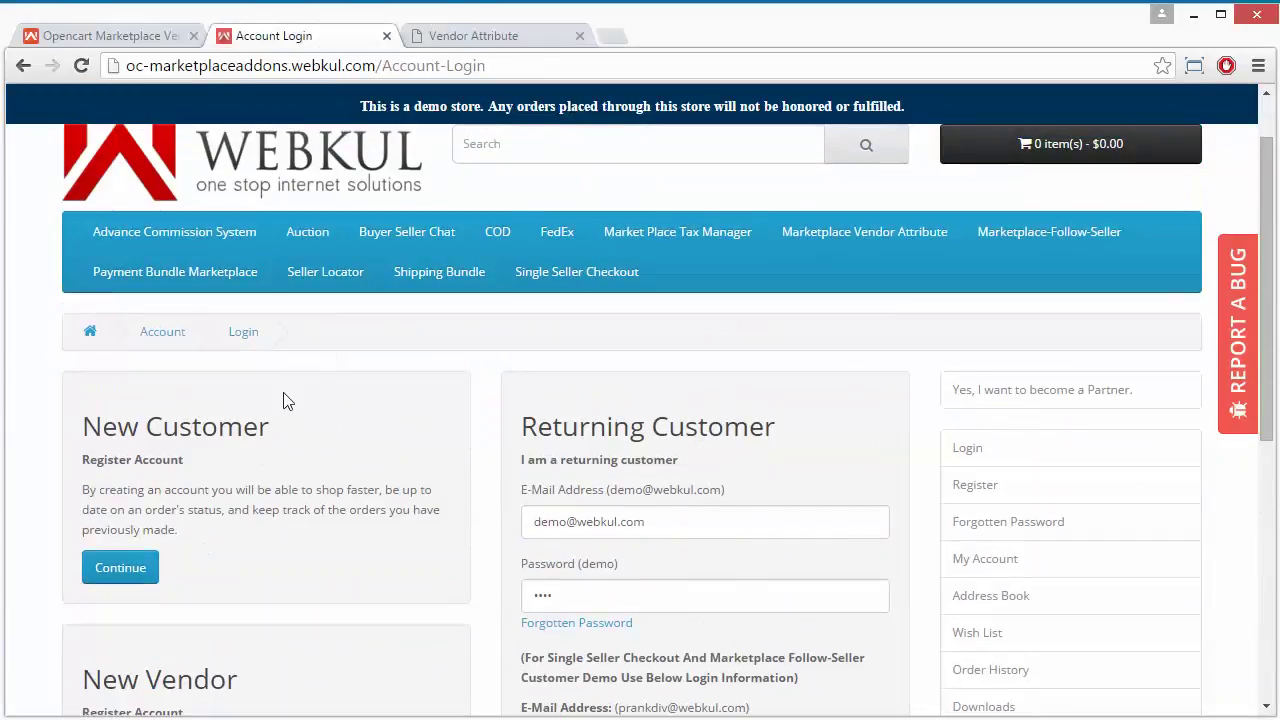
scroll(280, 519, "down", 3)
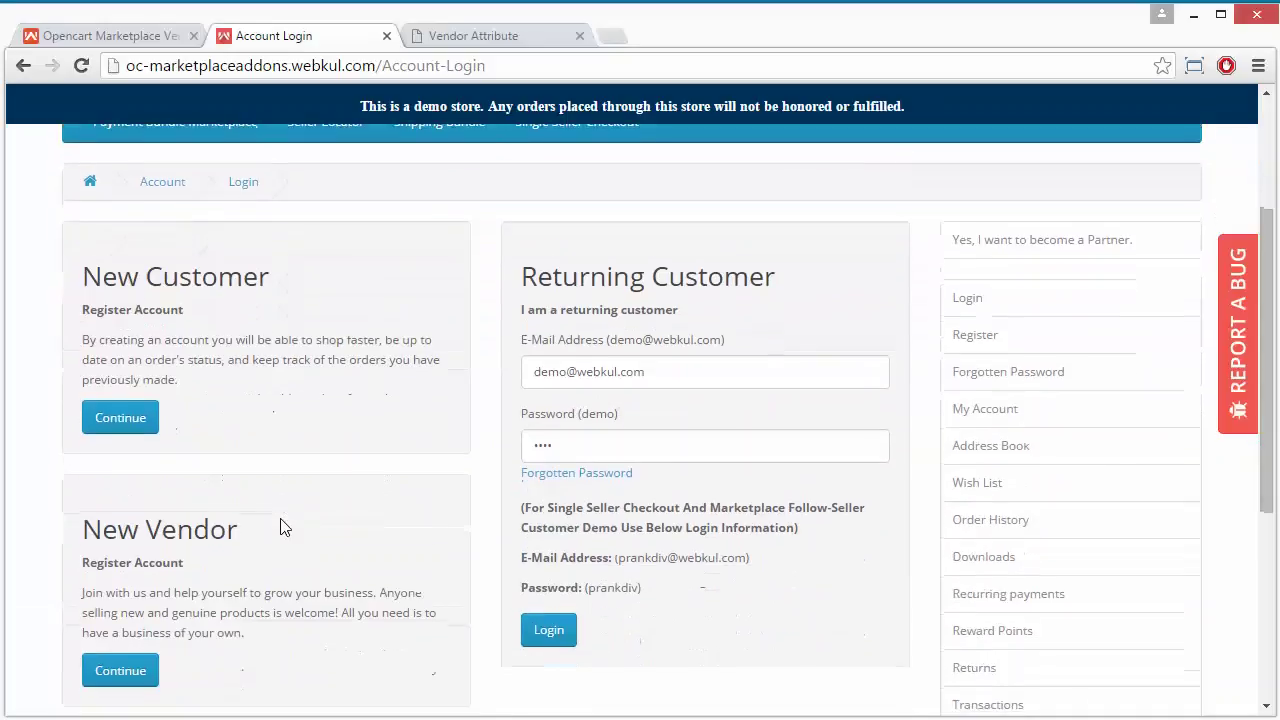
left_click_drag(280, 528, 274, 360)
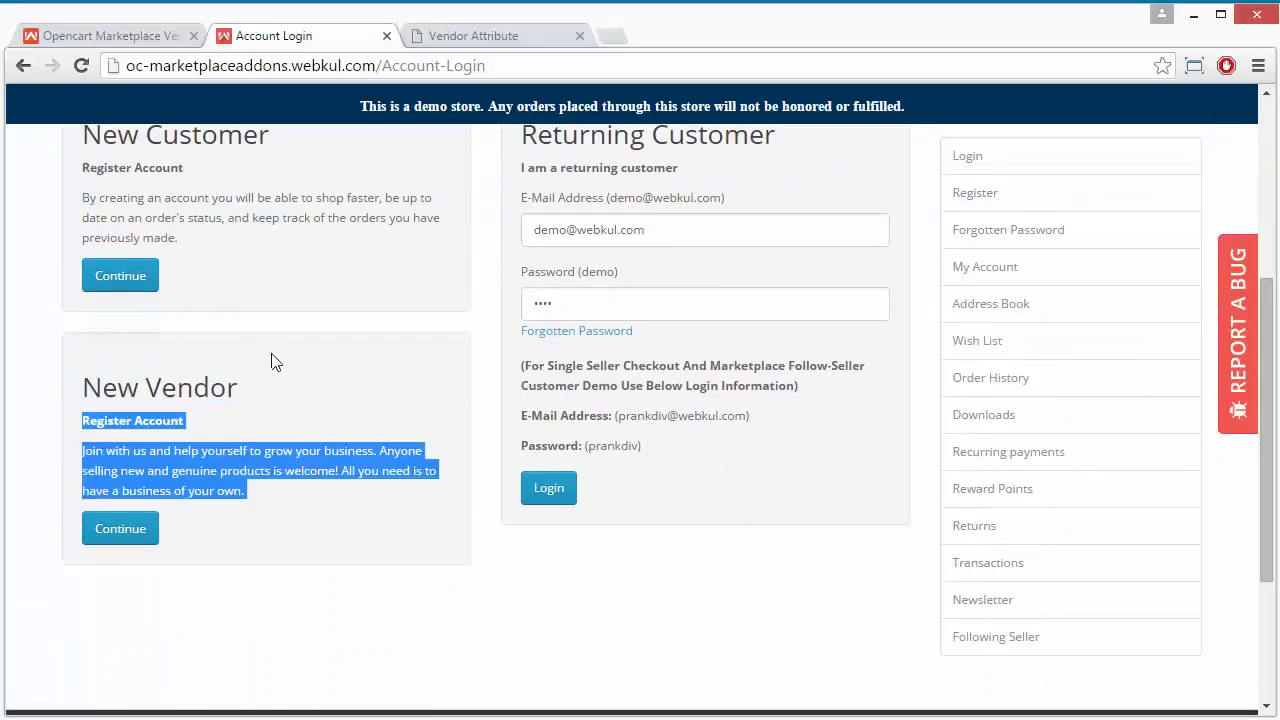
left_click(183, 449)
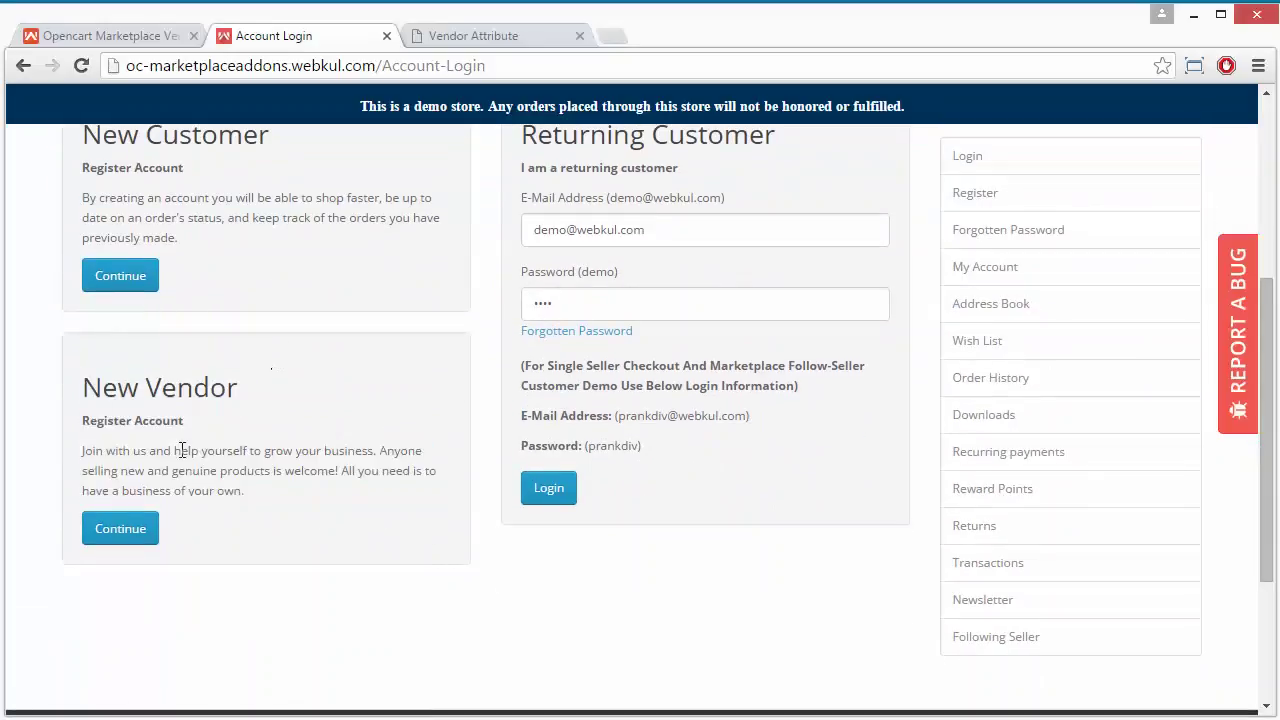
left_click(124, 536)
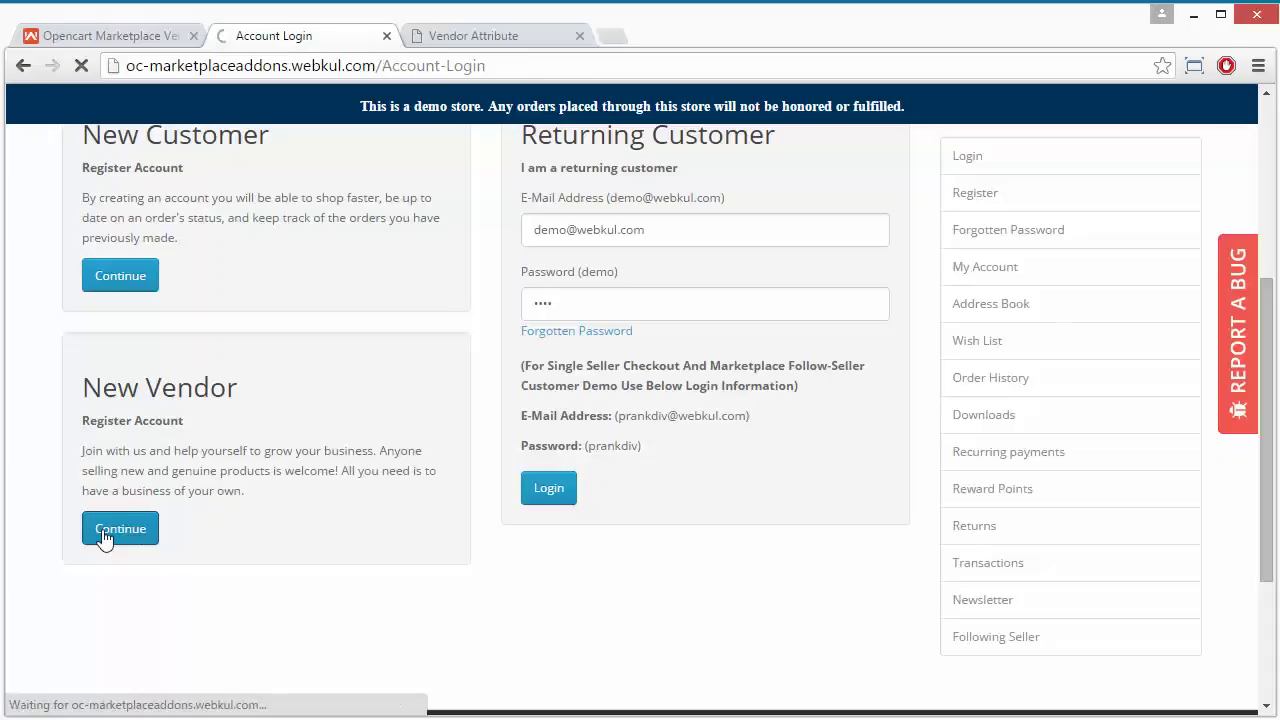
Scroll through the 'Register and Start Selling Today' form down to Terms and back up
scroll(529, 563, "down", 3)
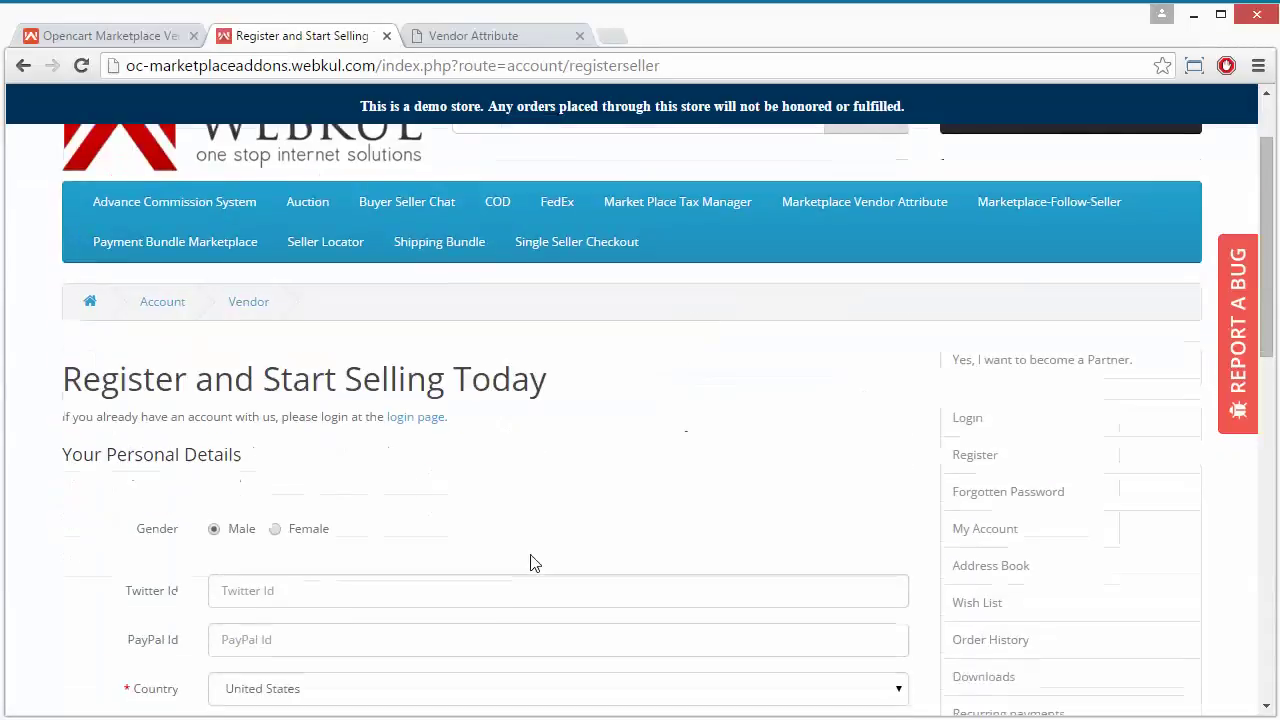
scroll(531, 558, "down", 1)
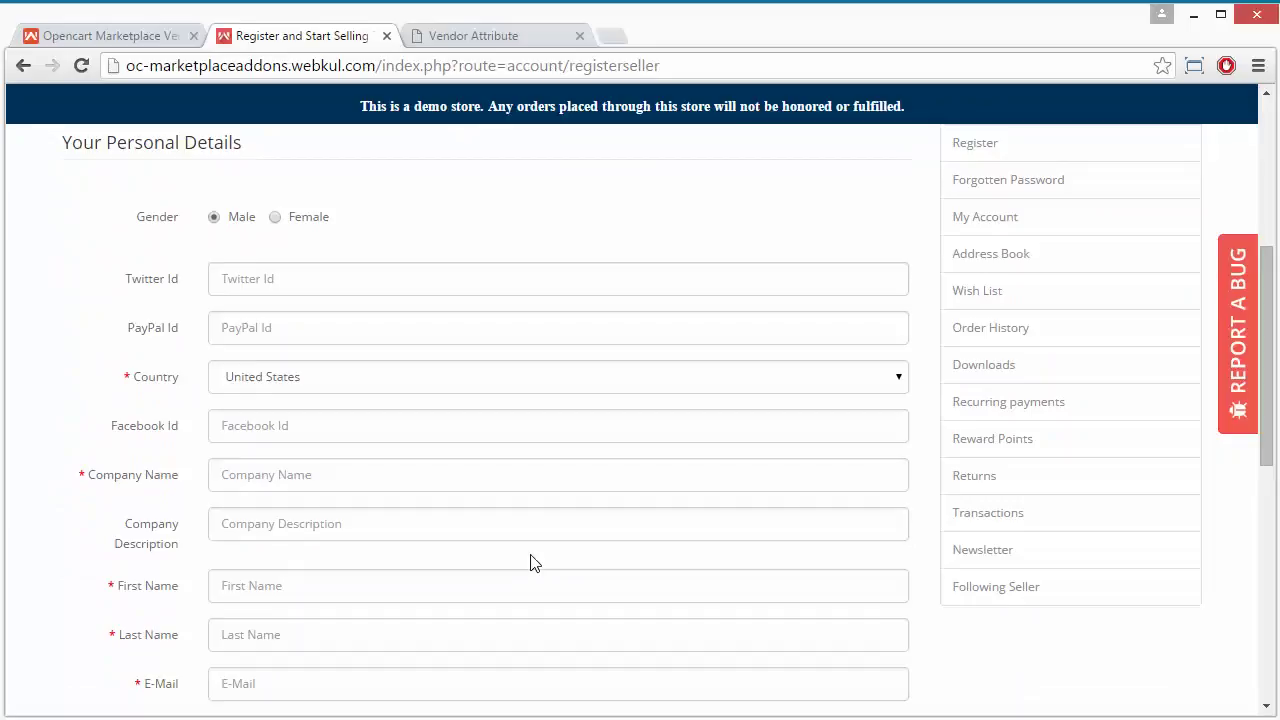
scroll(531, 563, "down", 2)
scroll(531, 563, "down", 1)
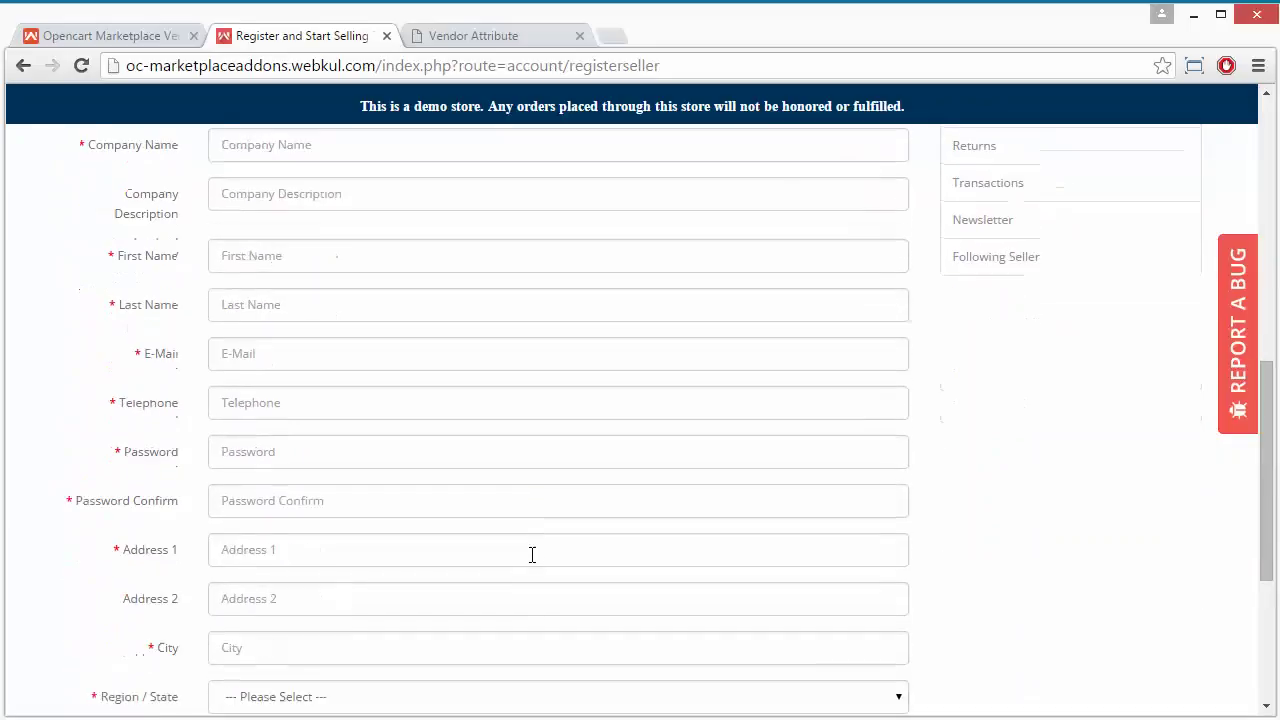
scroll(531, 563, "down", 2)
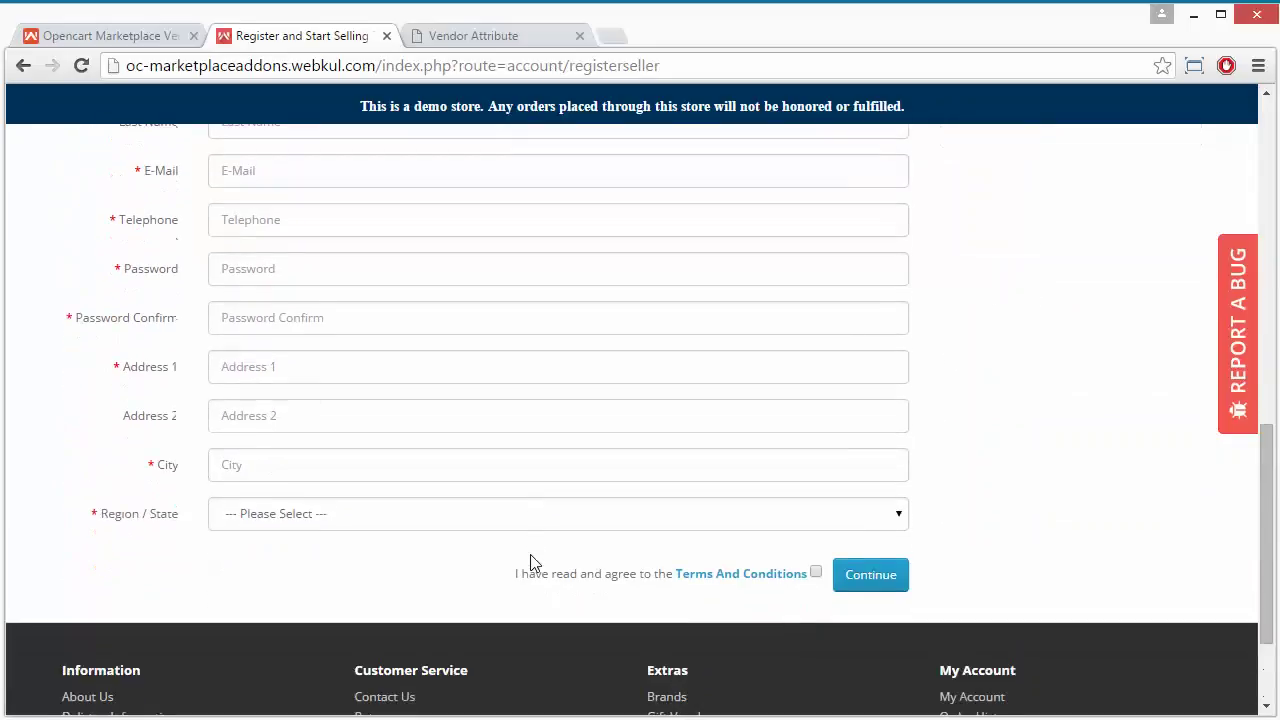
scroll(531, 563, "up", 4)
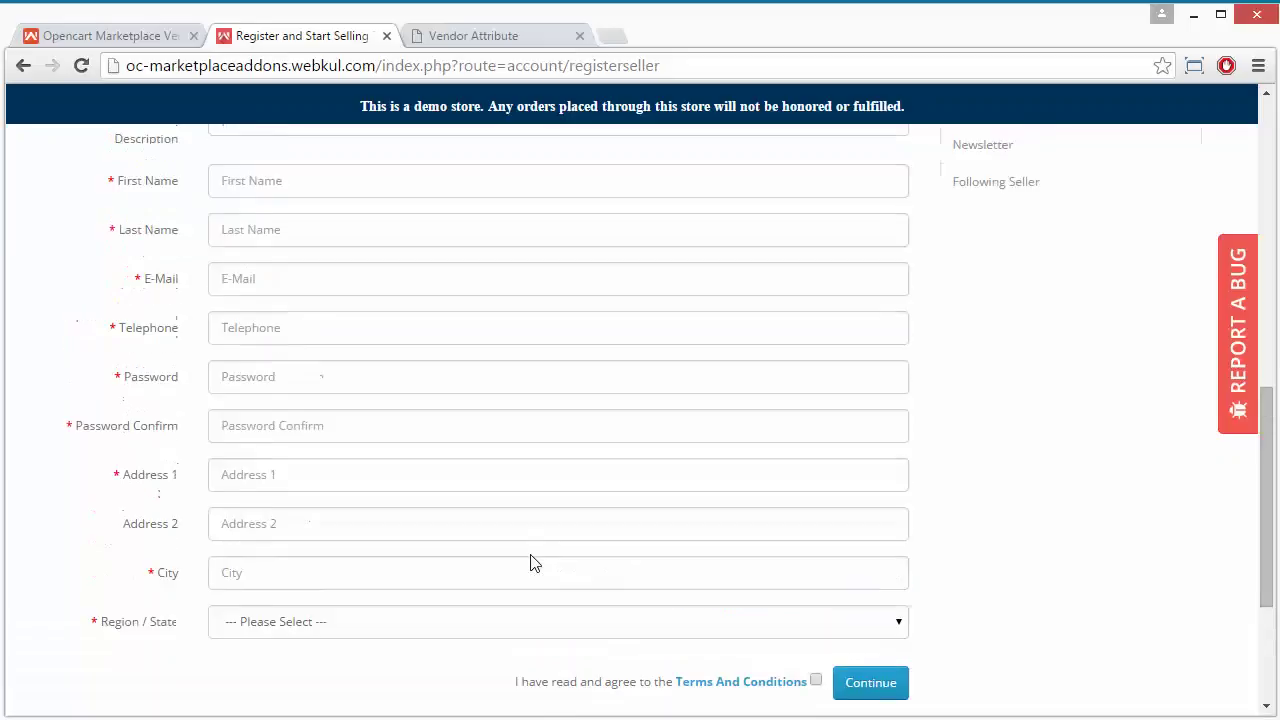
scroll(388, 340, "up", 1)
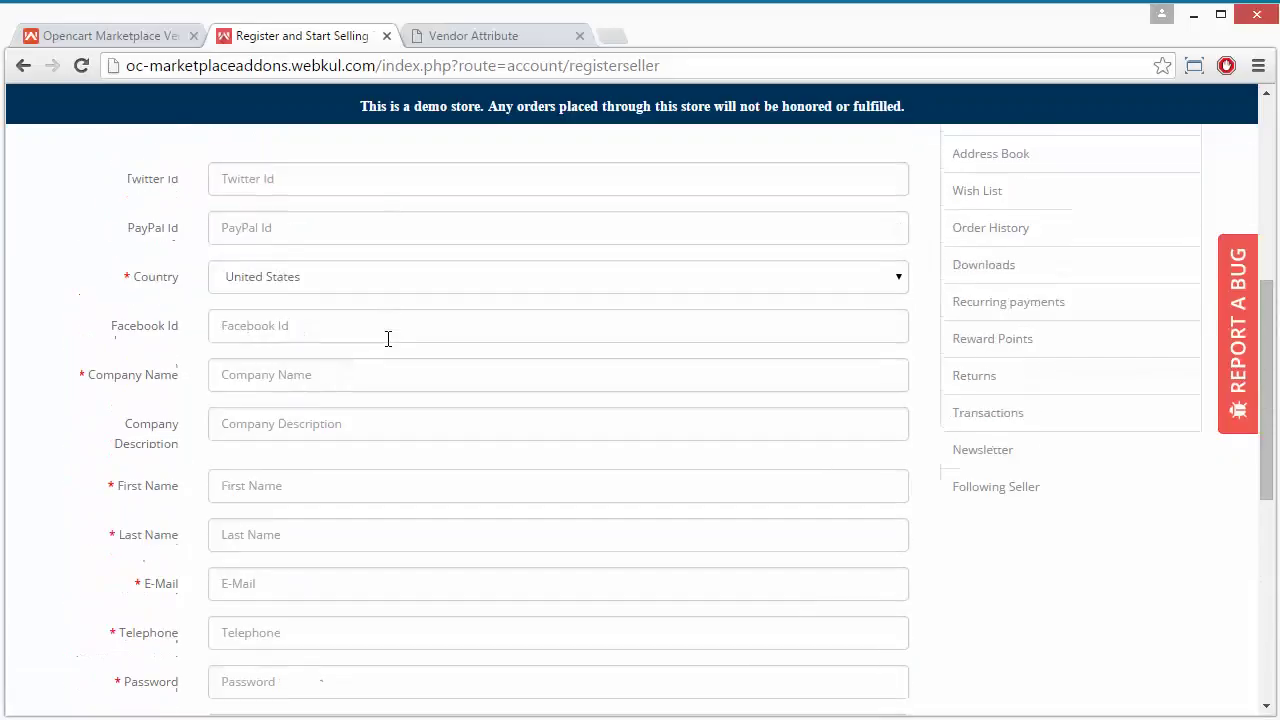
scroll(322, 327, "up", 3)
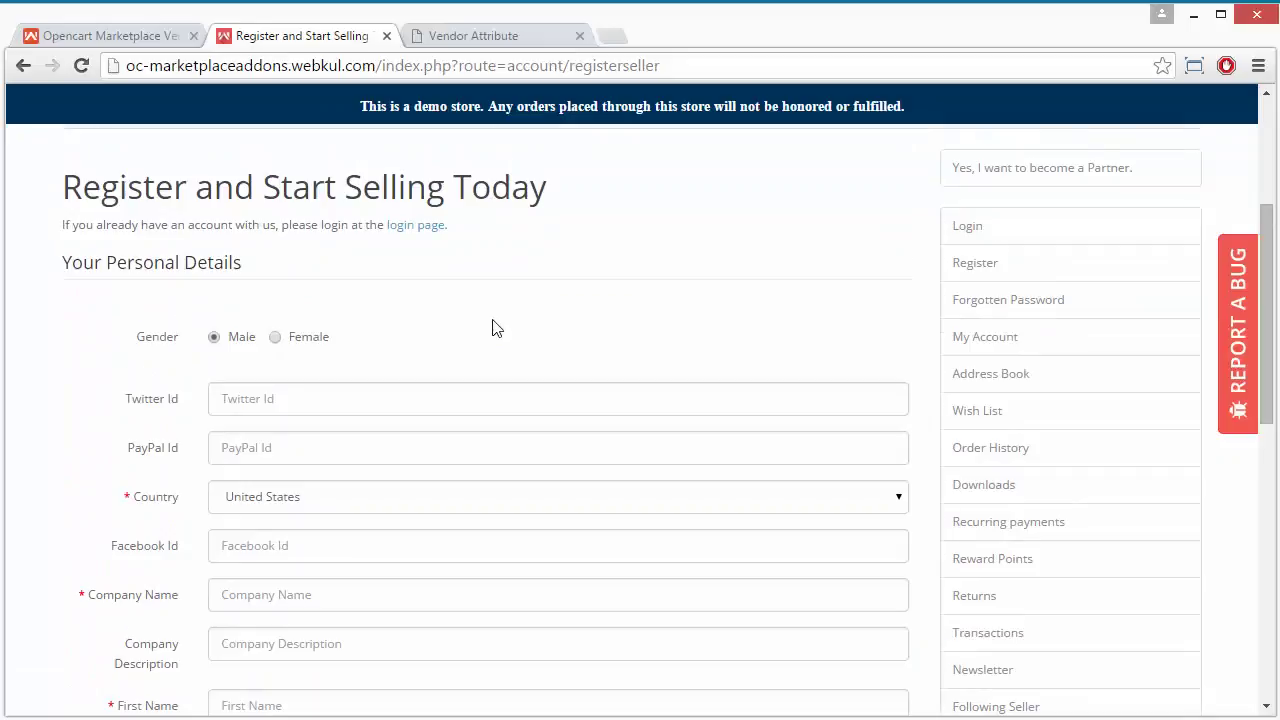
scroll(492, 327, "up", 4)
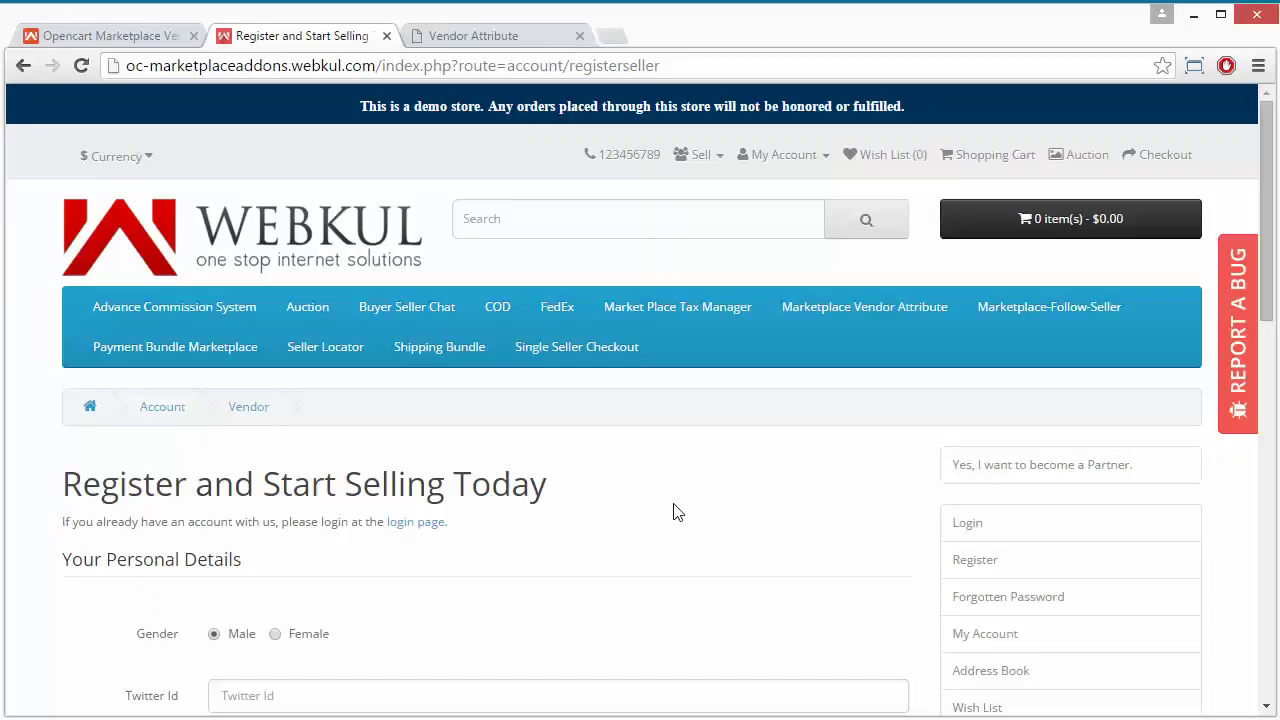
Switch to the Webkul Store Vendor Attribute Manager product page and scroll to its top
left_click(121, 37)
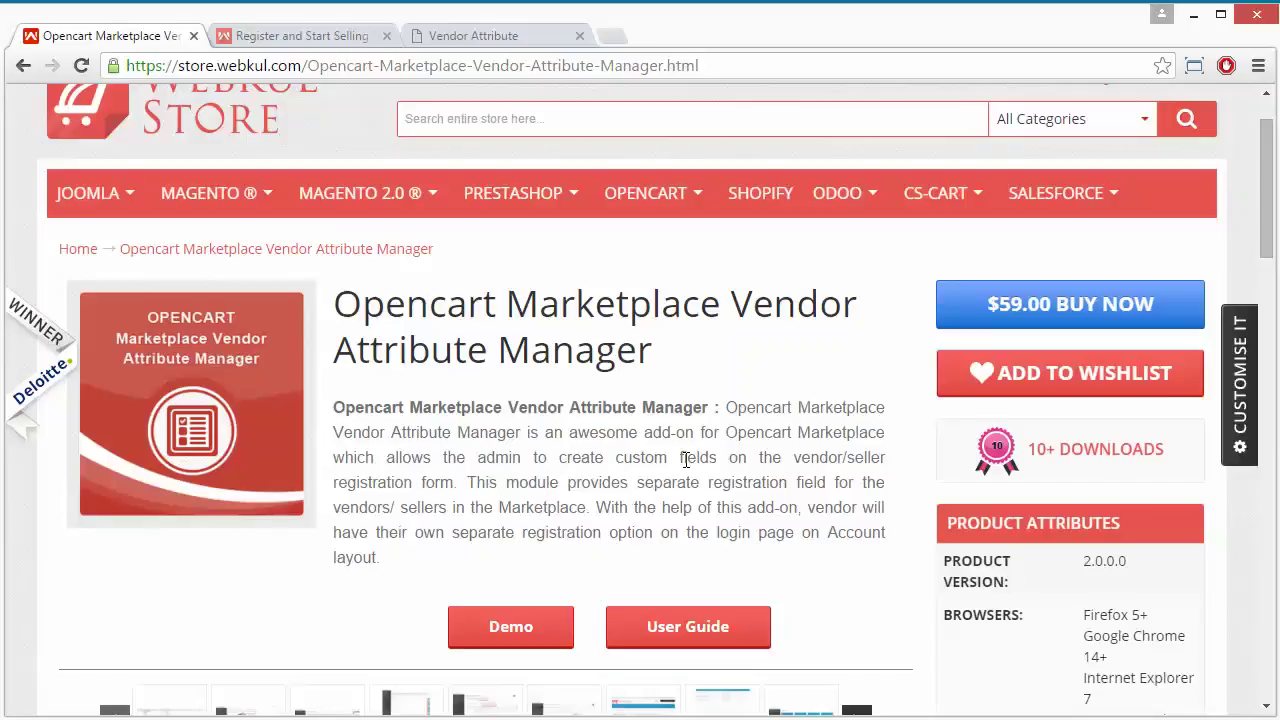
scroll(686, 460, "up", 1)
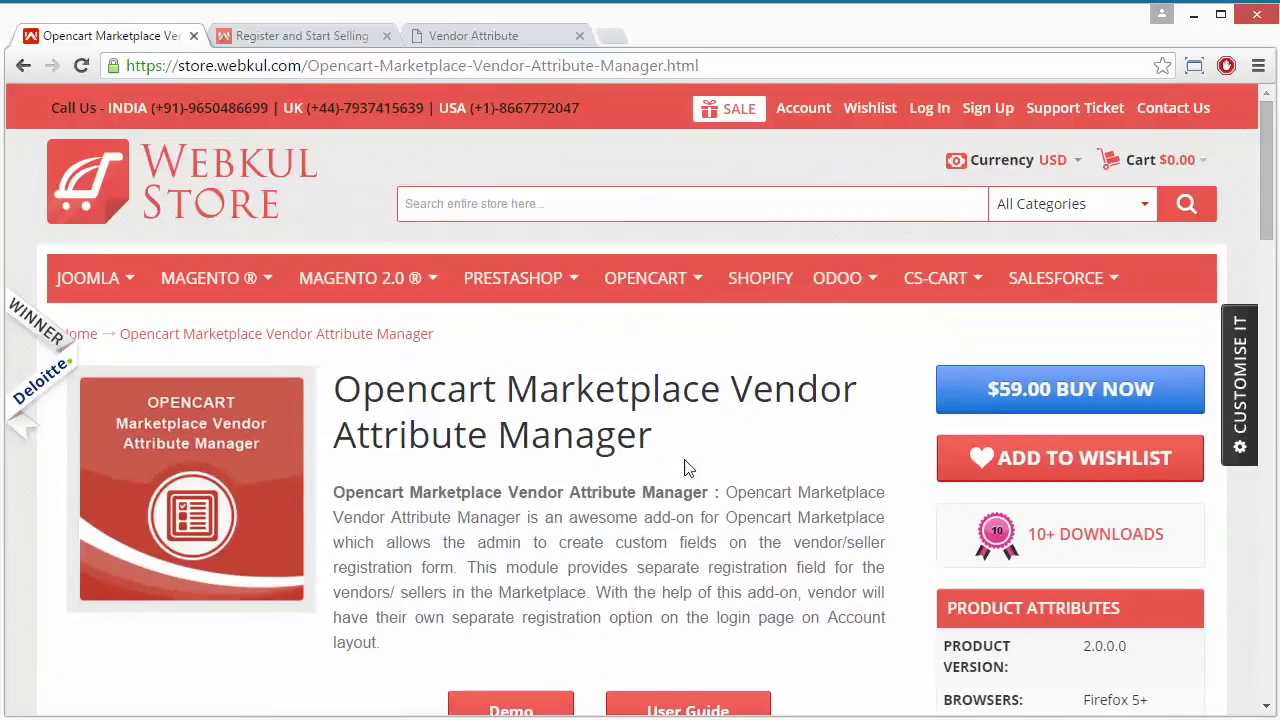